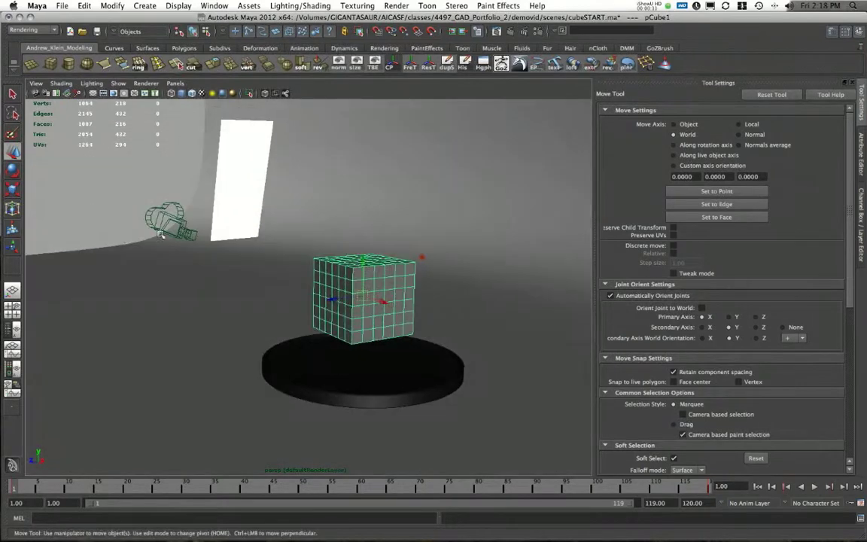
Display the Channel Box with the Layer Editor
alt+drag(364, 267, 627, 186)
click(863, 243)
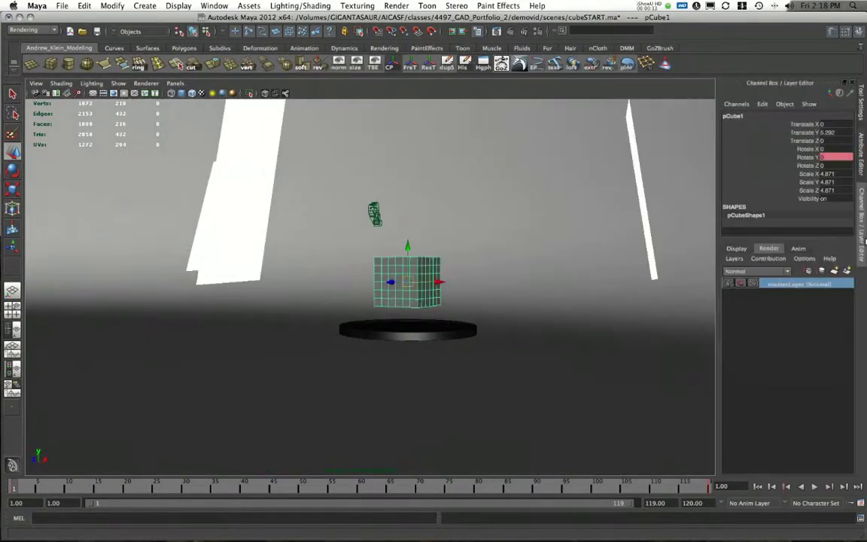
drag(409, 250, 409, 269)
key(super+z)
Select the cube, the round pedestal, the curved backdrop and the camera together
alt+drag(462, 287, 341, 306)
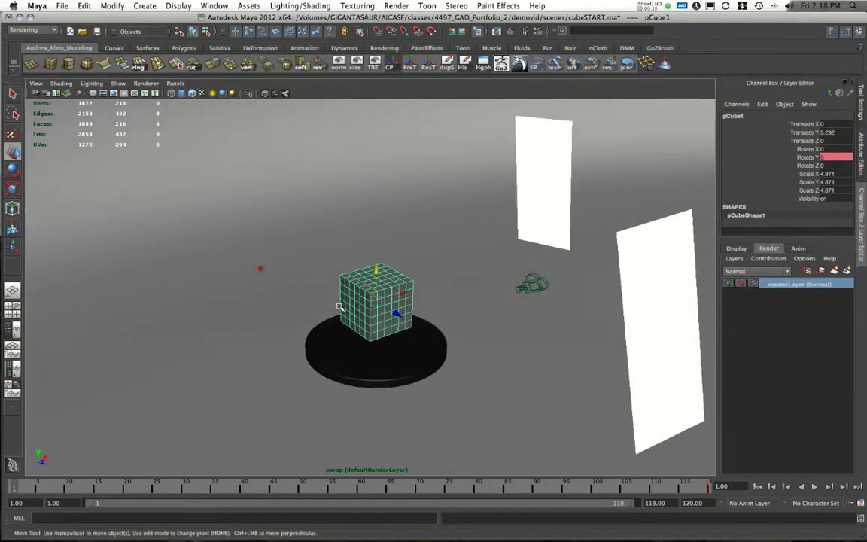
alt+drag(479, 287, 366, 295)
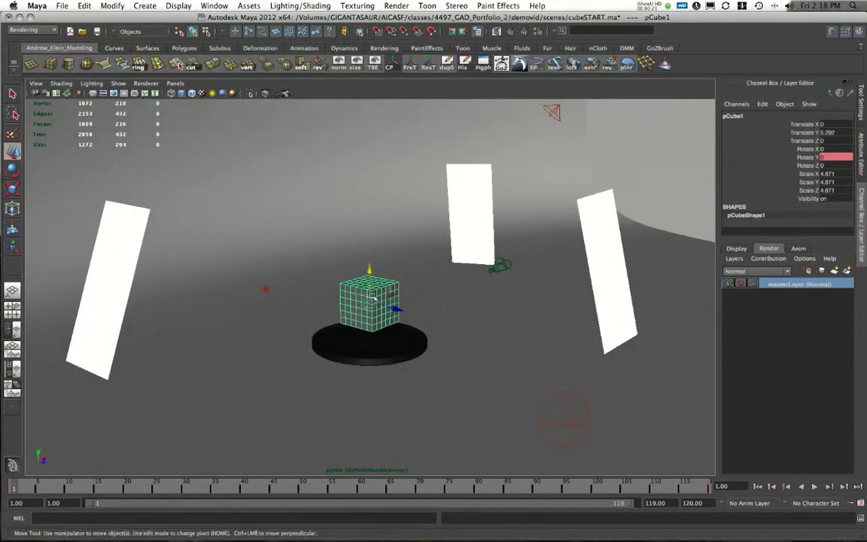
alt+right_drag(504, 240, 465, 331)
alt+drag(465, 331, 395, 335)
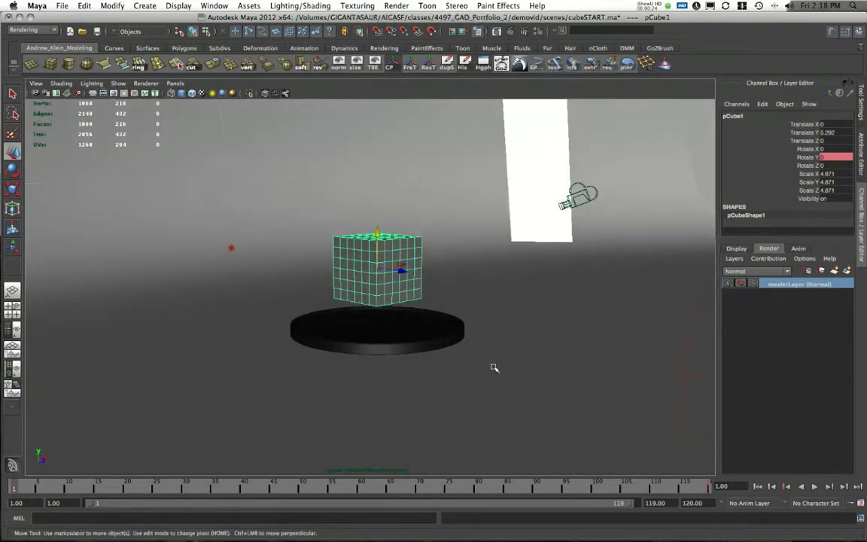
click(259, 260)
shift+click(365, 252)
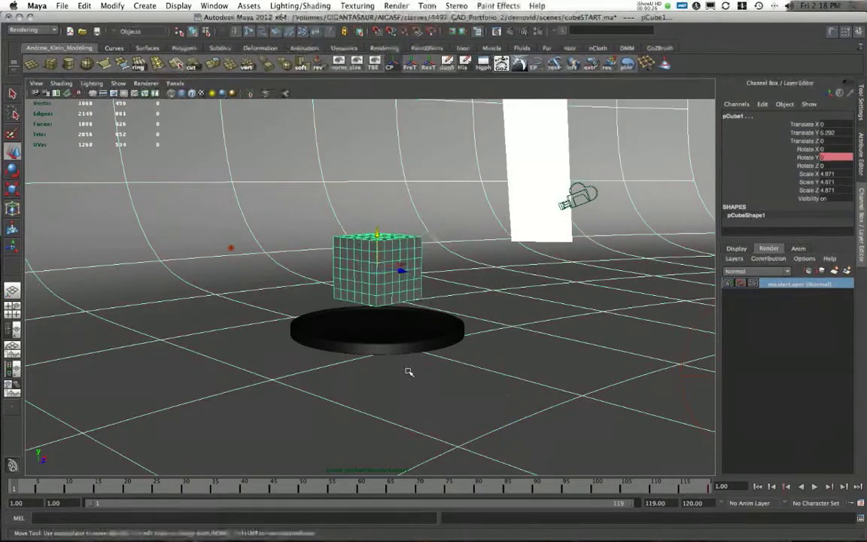
click(397, 348)
alt+drag(387, 362, 430, 178)
alt+drag(452, 246, 552, 171)
click(515, 209)
alt+drag(514, 210, 687, 264)
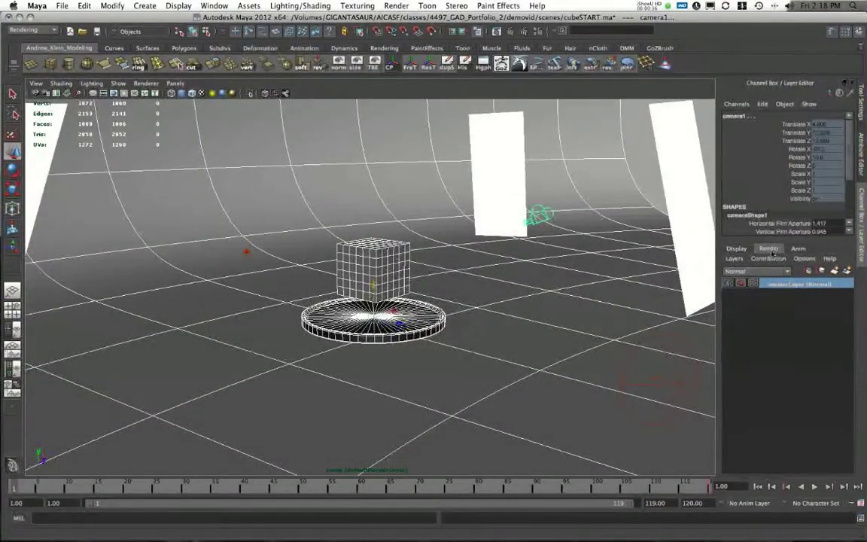
Create a render layer from the selected objects, make it active and rename it AO
click(846, 271)
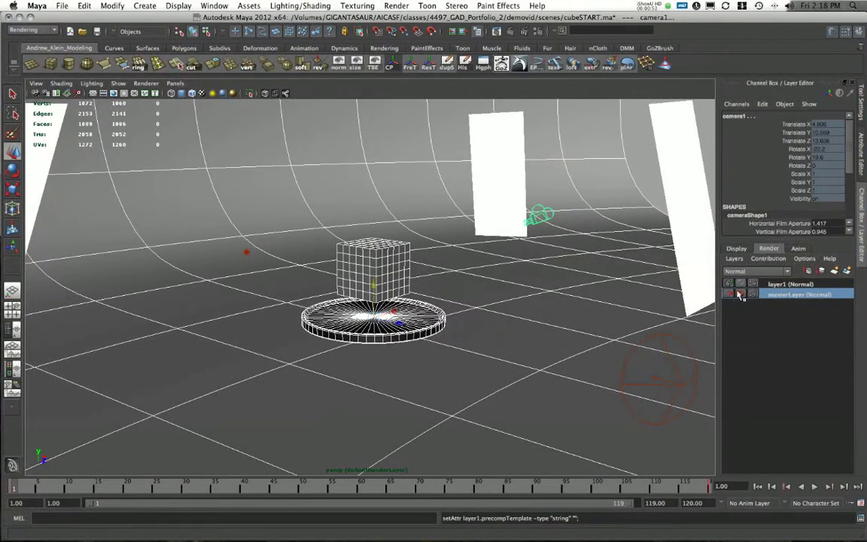
click(777, 285)
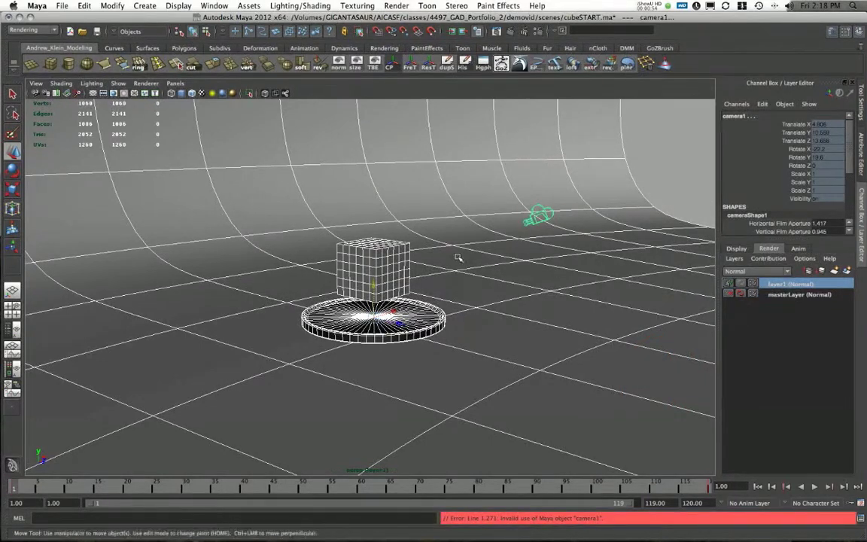
alt+drag(458, 257, 561, 263)
double_click(777, 286)
text(AO)
key(Return)
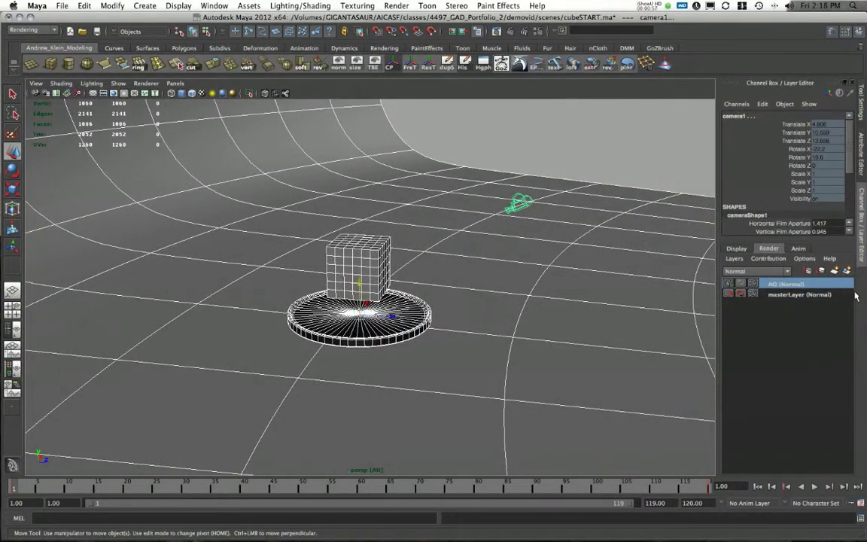
Check the AO layer's file name prefix and output options in the render settings
click(525, 31)
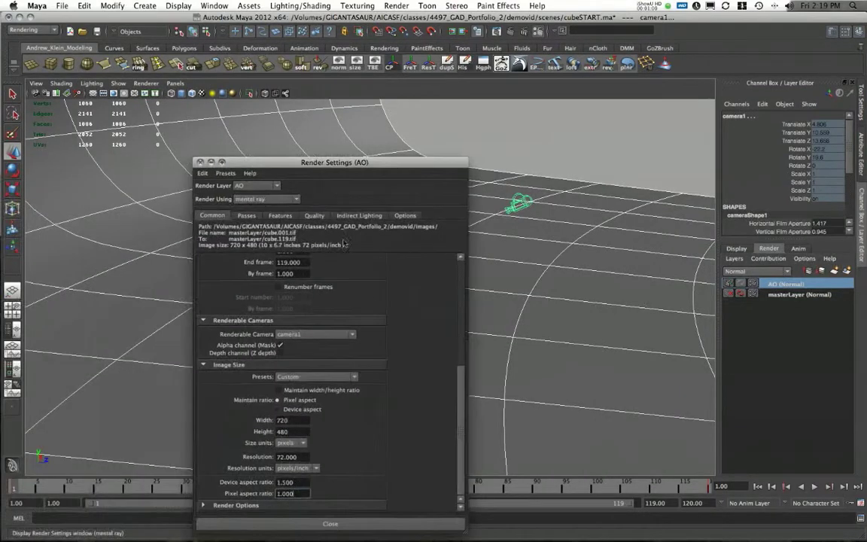
drag(341, 161, 350, 114)
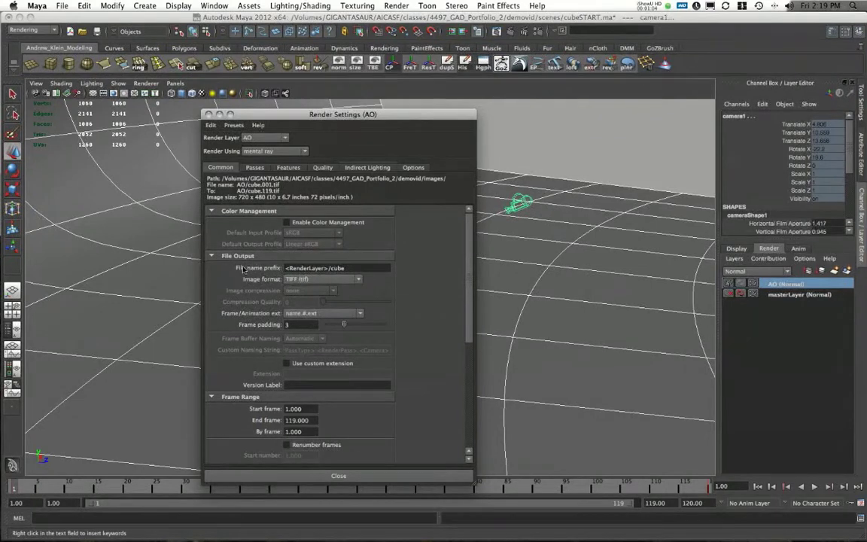
click(377, 479)
Create a layer override for Final Gathering in the AO render settings and turn Final Gathering off
alt+drag(451, 252, 388, 282)
alt+right_drag(388, 279, 424, 269)
alt+drag(425, 268, 523, 295)
alt+right_drag(564, 261, 419, 232)
alt+drag(420, 232, 413, 228)
alt+right_drag(413, 228, 425, 224)
click(496, 31)
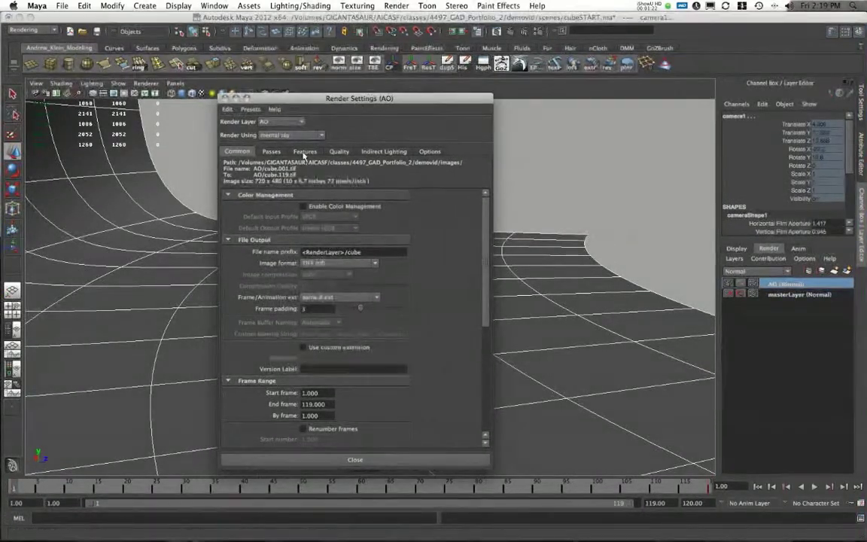
click(305, 152)
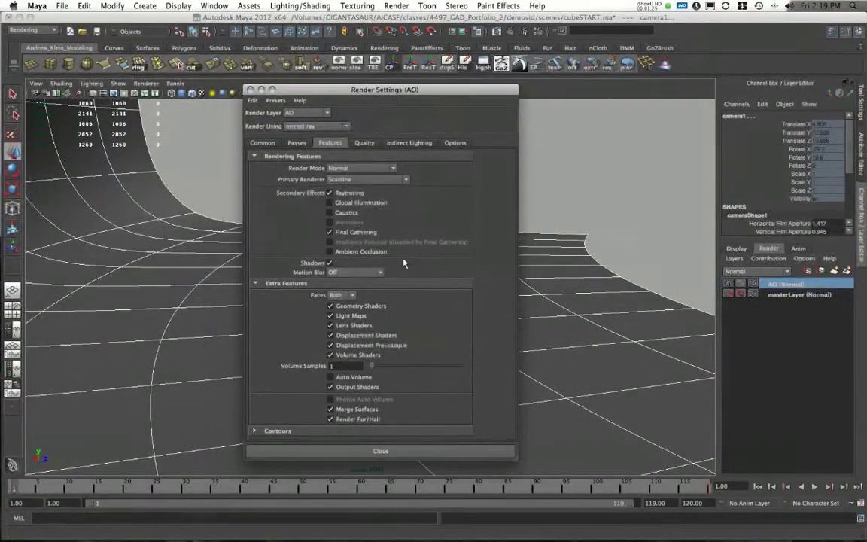
right_click(354, 233)
click(368, 248)
click(329, 234)
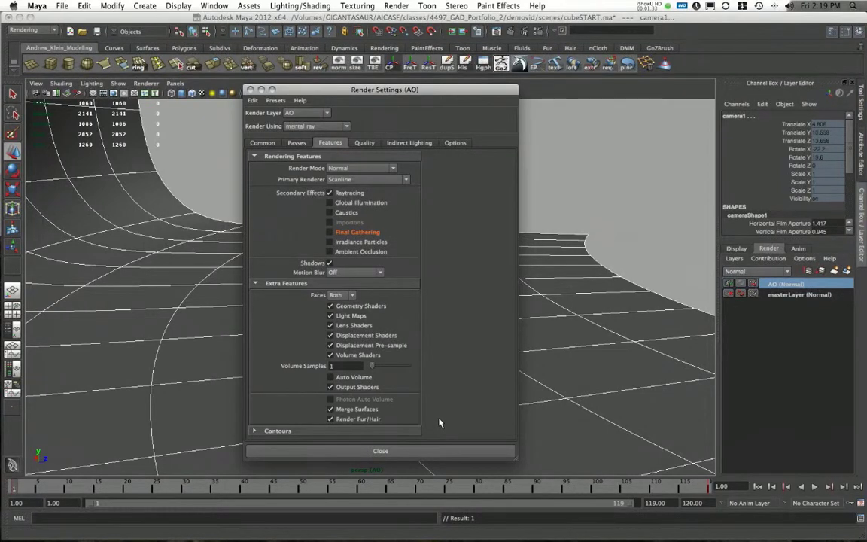
click(264, 143)
click(410, 451)
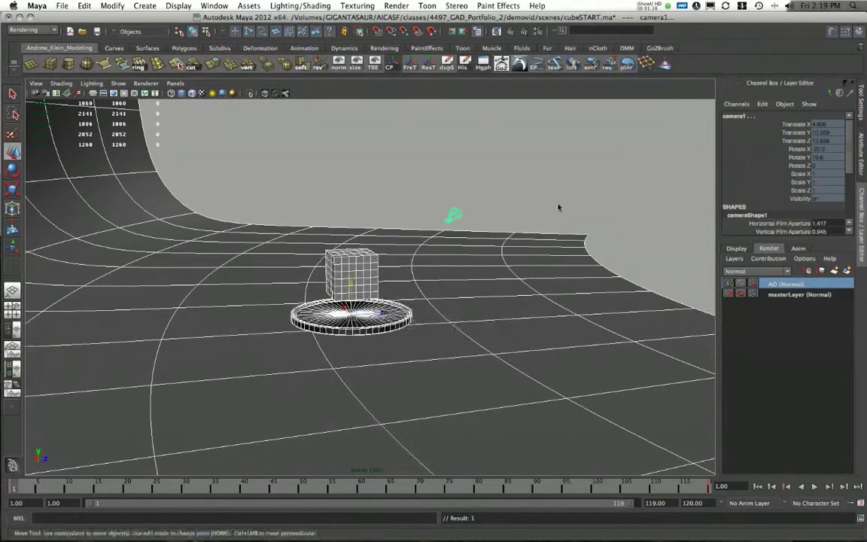
Clear the selection, open the Hypershade and resize it so the cube stays visible beside it
scroll(557, 203, up, 5)
key(5)
click(489, 228)
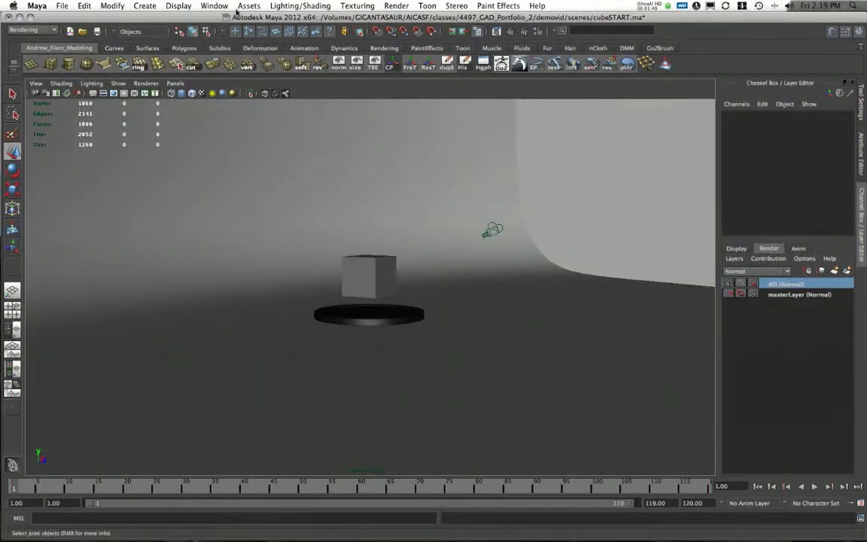
click(214, 5)
mouse_move(217, 35)
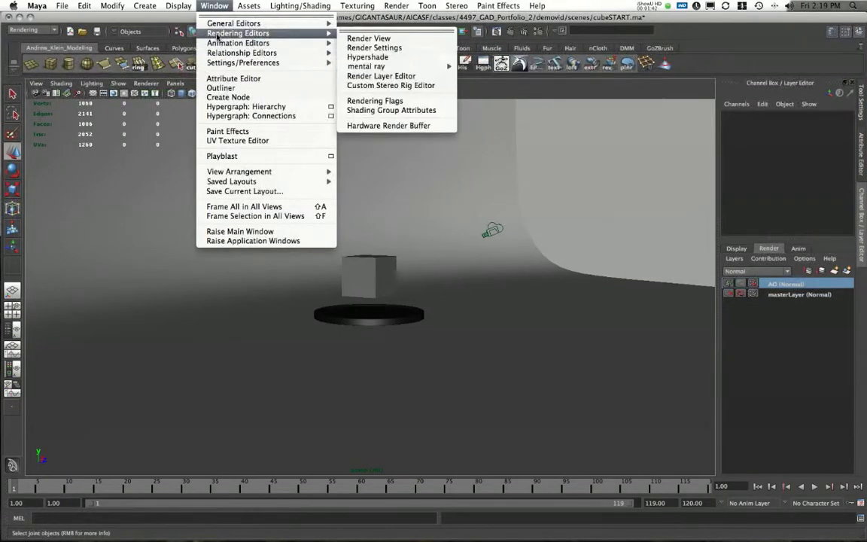
click(406, 58)
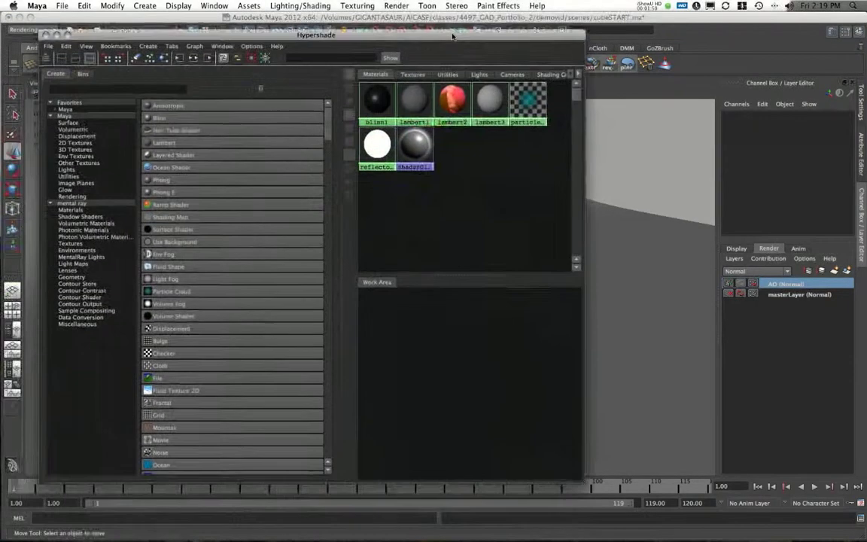
drag(555, 485, 388, 435)
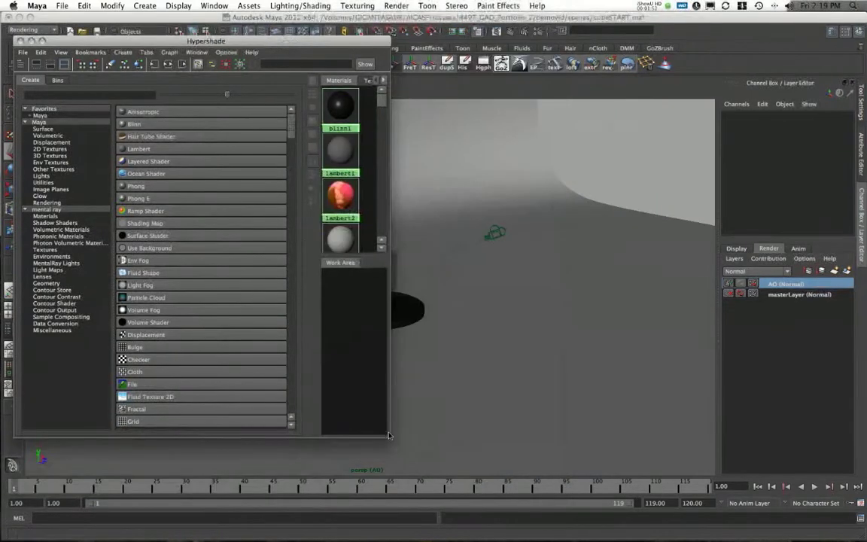
drag(301, 262, 212, 260)
alt+middle_drag(538, 266, 704, 244)
drag(391, 446, 450, 450)
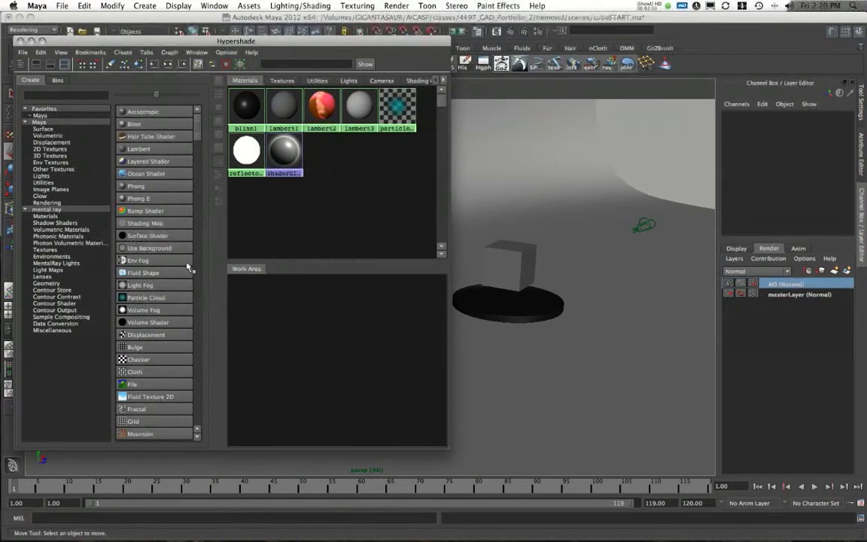
Create a Surface Shader material and rename it ao_shader
click(150, 242)
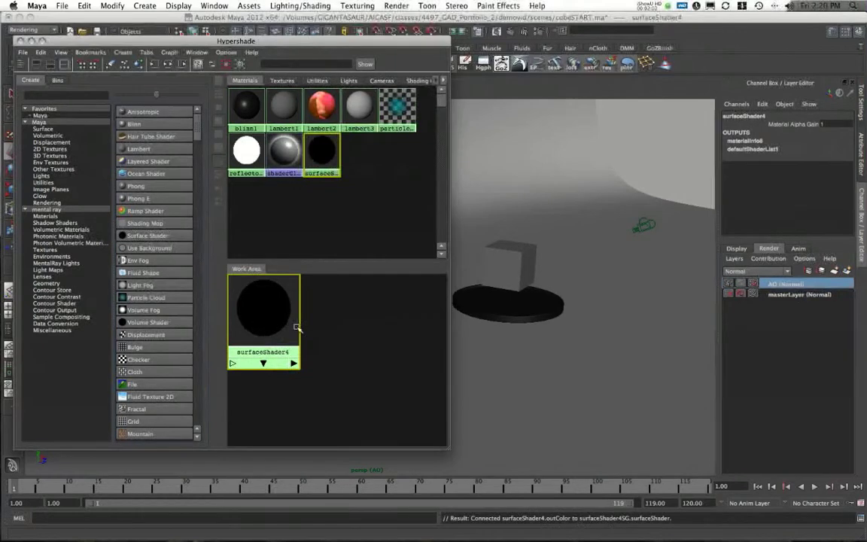
drag(285, 329, 341, 335)
click(863, 158)
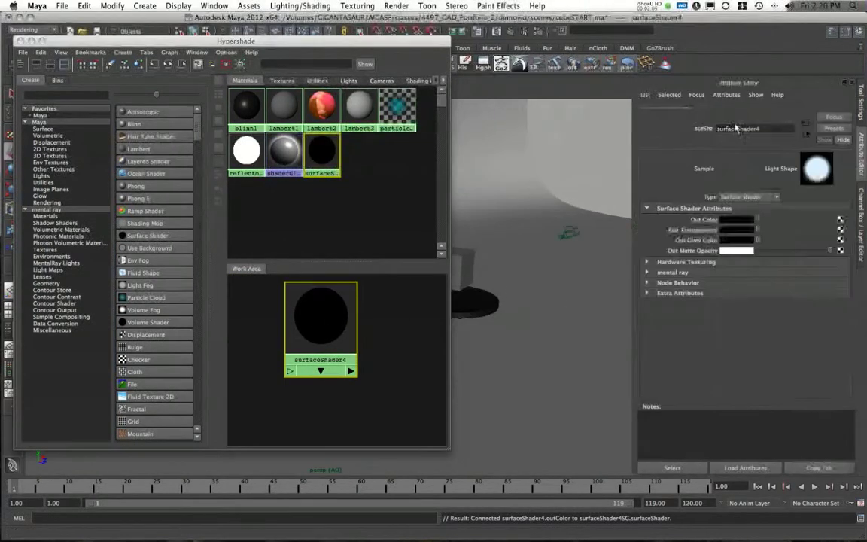
double_click(741, 139)
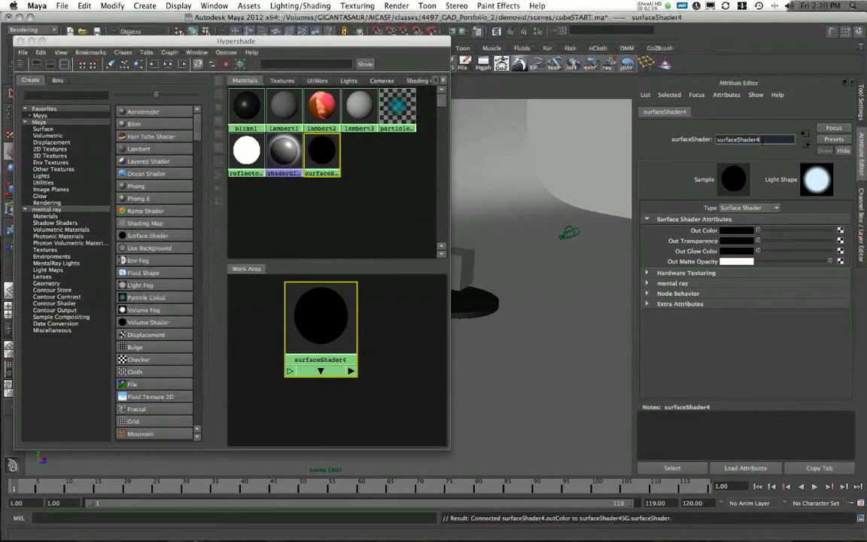
text(ao_shader)
key(Return)
drag(332, 323, 381, 326)
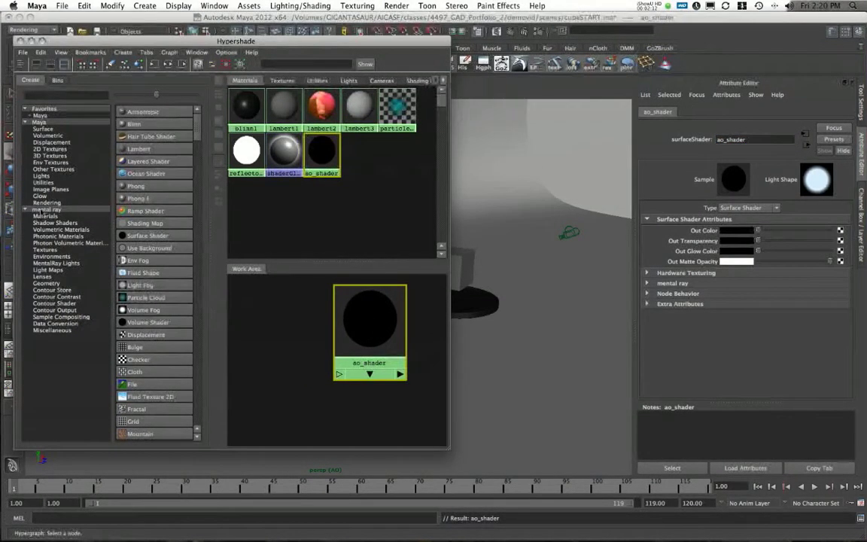
Create a mental ray mib_amb_occlusion texture and connect it to the Out Color of ao_shader
click(45, 250)
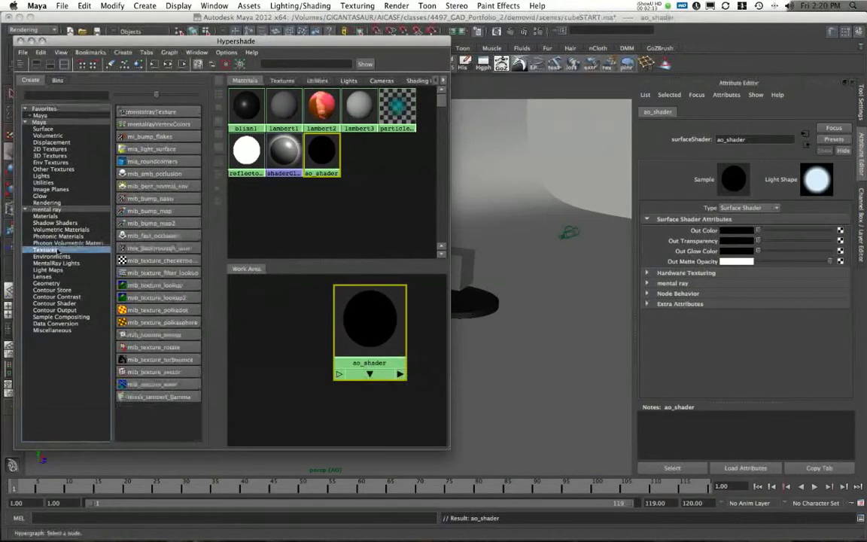
click(156, 173)
drag(271, 394, 280, 306)
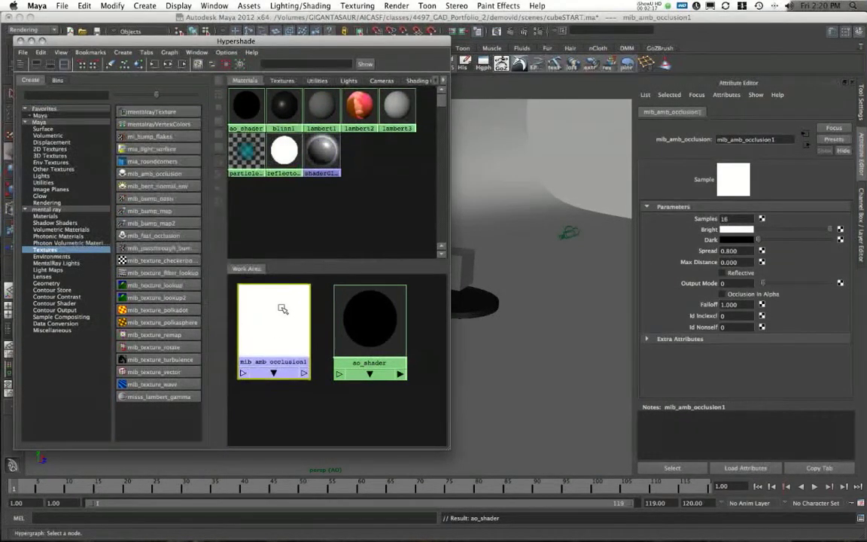
click(380, 317)
middle_drag(286, 322, 703, 235)
Assign ao_shader to the cube, the pedestal and the backdrop, and clear the selection
alt+middle_drag(508, 276, 627, 282)
alt+drag(627, 282, 480, 238)
click(594, 372)
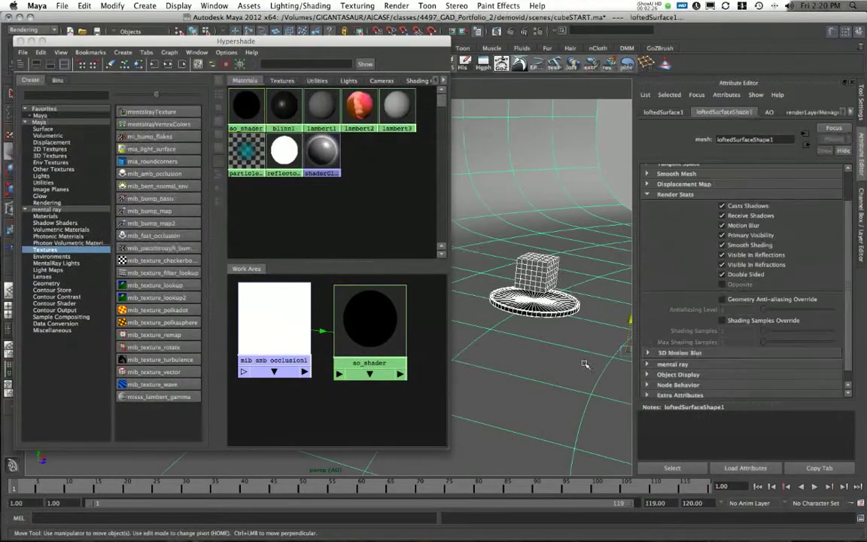
alt+drag(584, 364, 509, 259)
alt+right_drag(500, 258, 557, 322)
alt+middle_drag(558, 322, 467, 338)
right_click(366, 321)
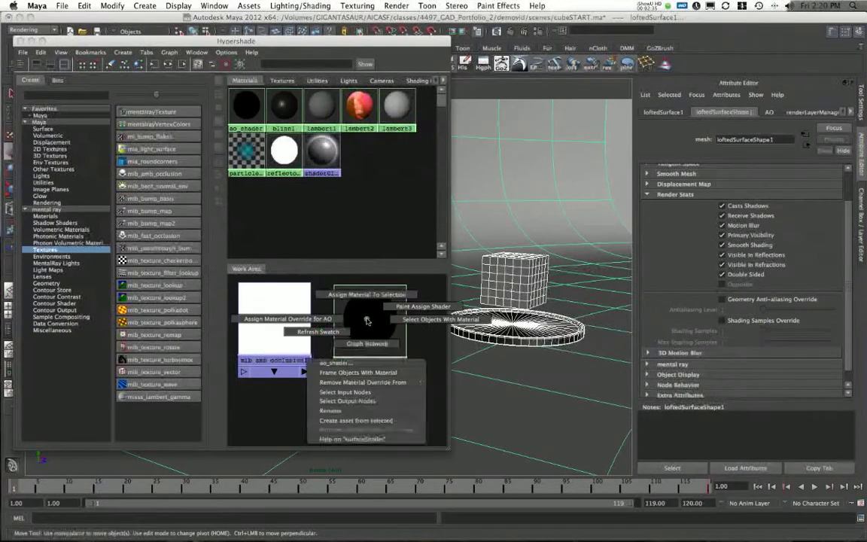
right_drag(366, 321, 331, 275)
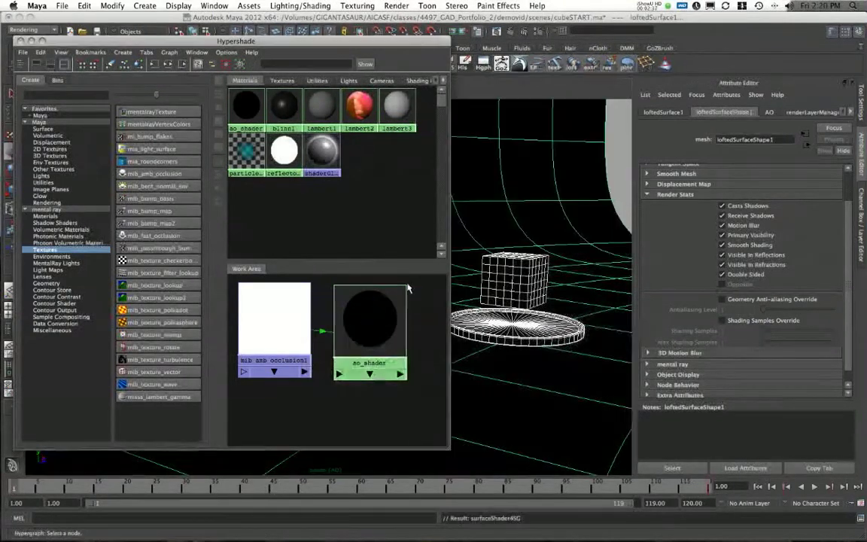
click(607, 159)
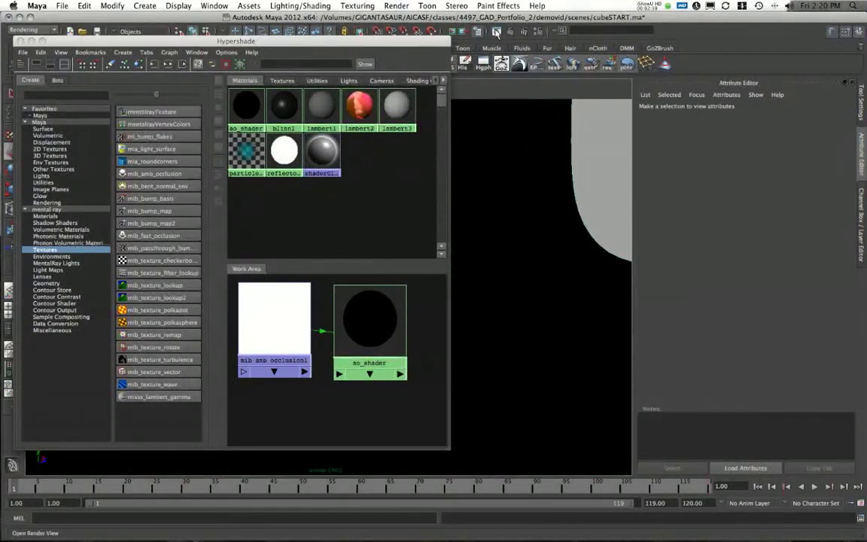
Render the AO layer from camera1 with mental ray in the Render View and close the view
click(496, 31)
drag(425, 95, 451, 90)
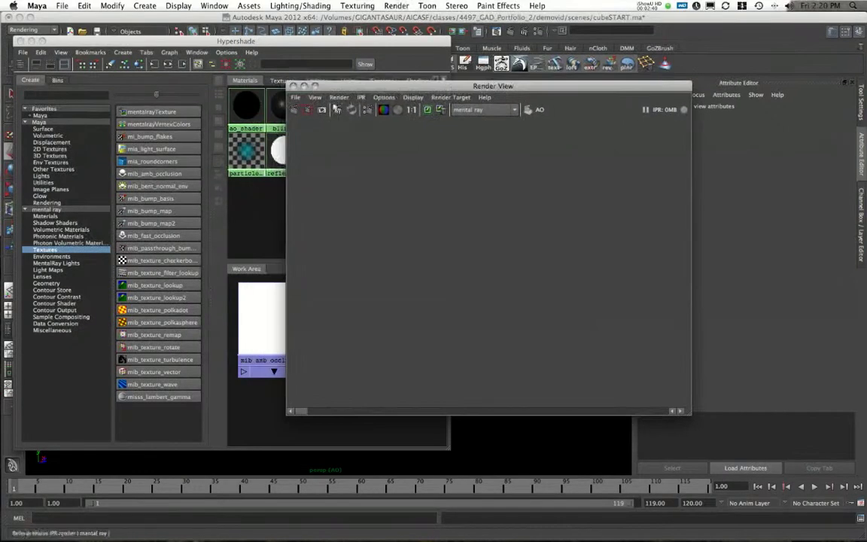
click(339, 97)
mouse_move(421, 154)
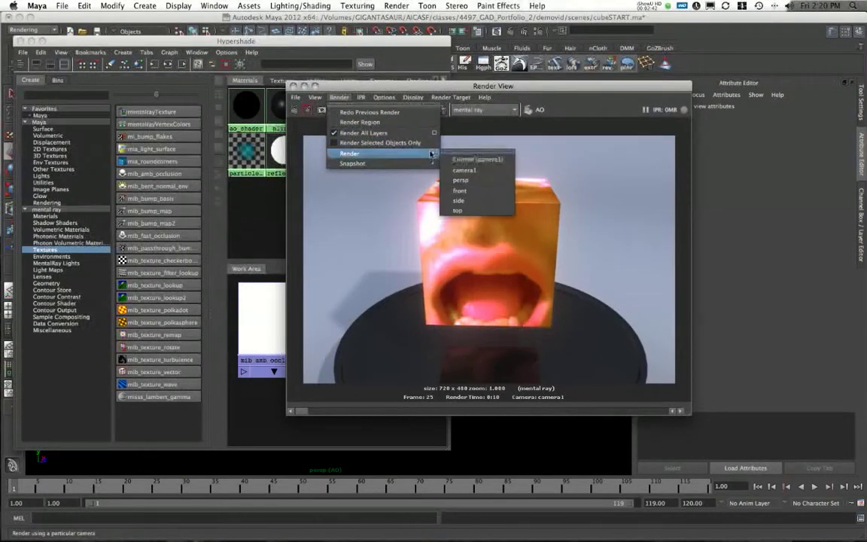
click(457, 170)
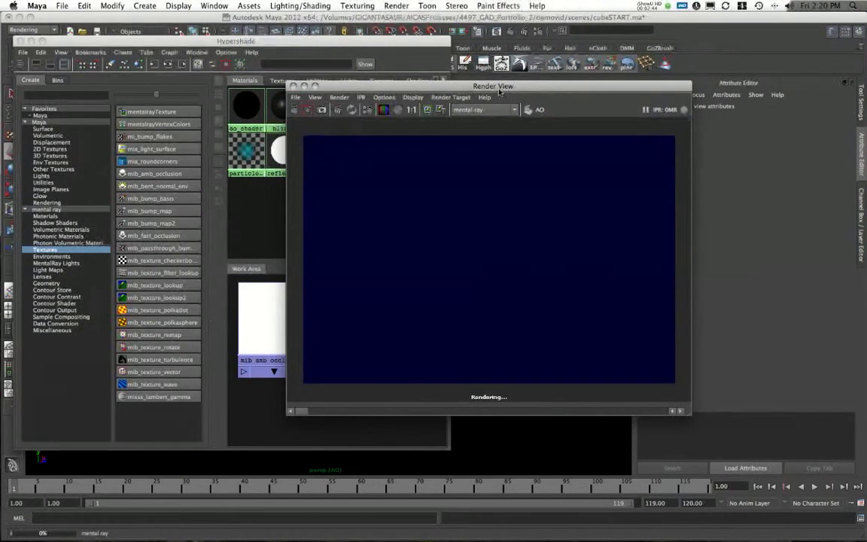
drag(499, 91, 524, 86)
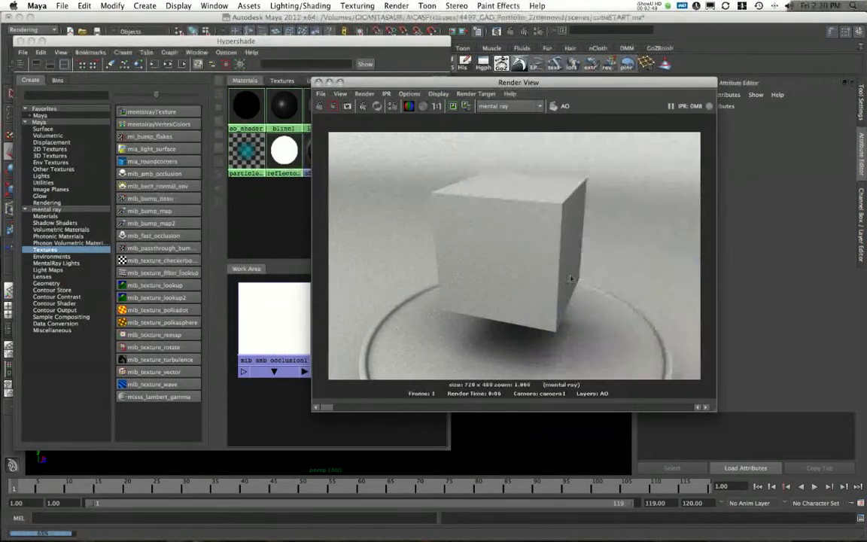
drag(498, 84, 479, 108)
click(301, 106)
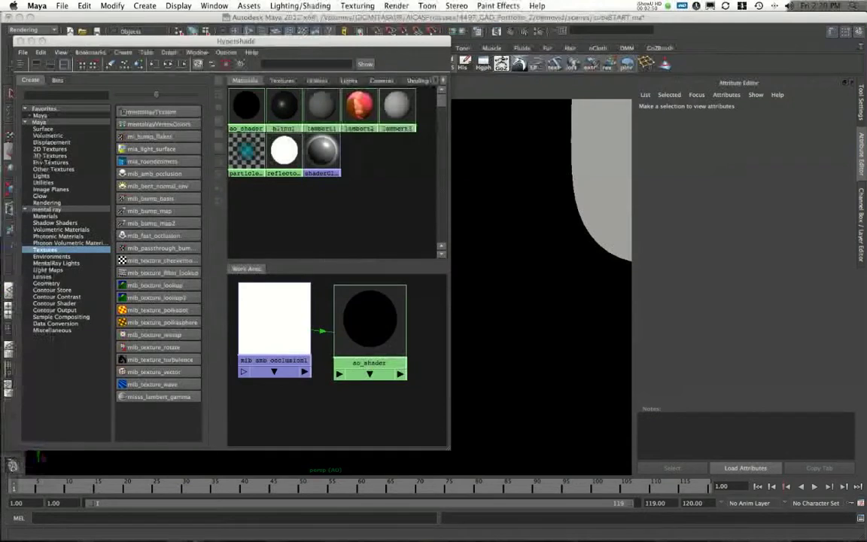
Set the Samples of the mib_amb_occlusion1 texture to 50 and review the existing AO render
click(270, 328)
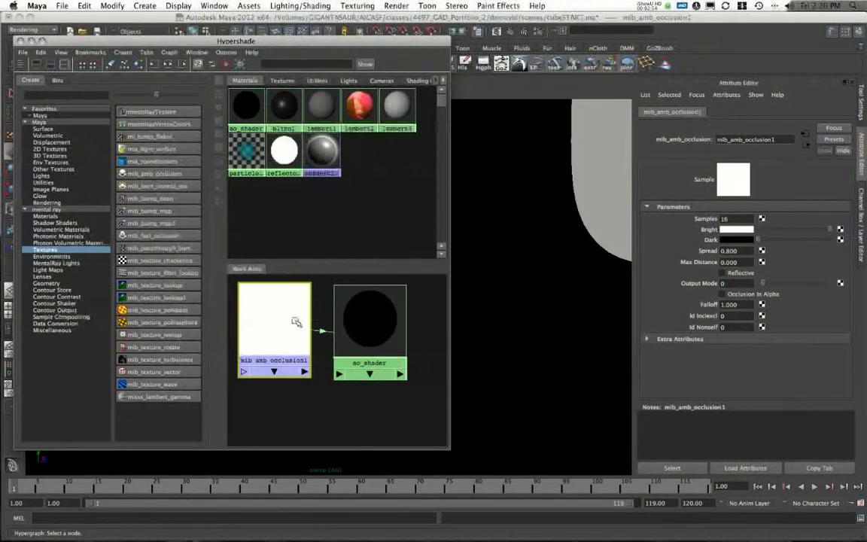
drag(734, 219, 699, 220)
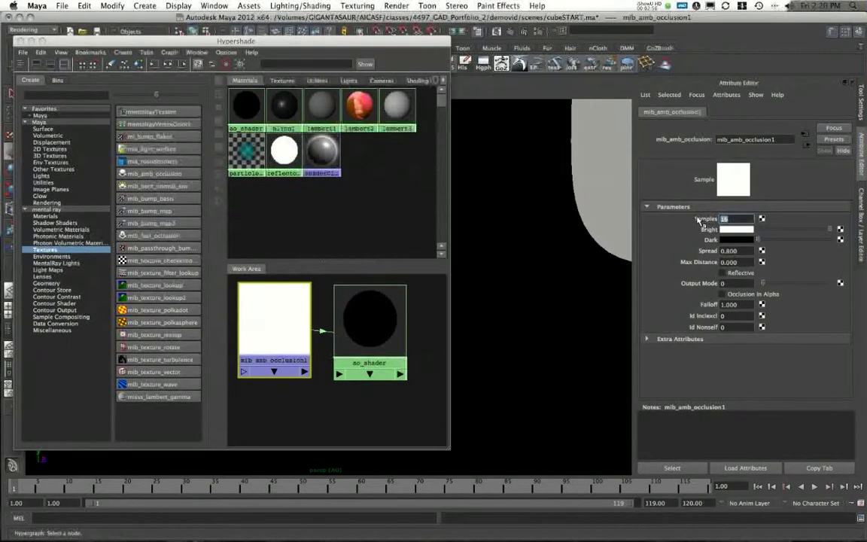
text(50)
drag(0, 169, 584, 162)
drag(507, 162, 0, 170)
Set the occlusion texture's Max Distance to 5 and re-render the AO layer
double_click(734, 261)
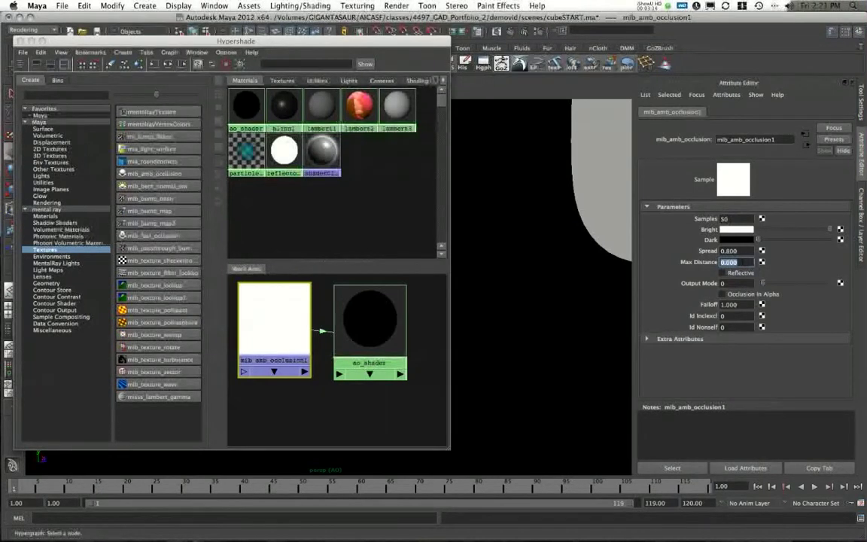
key(Return)
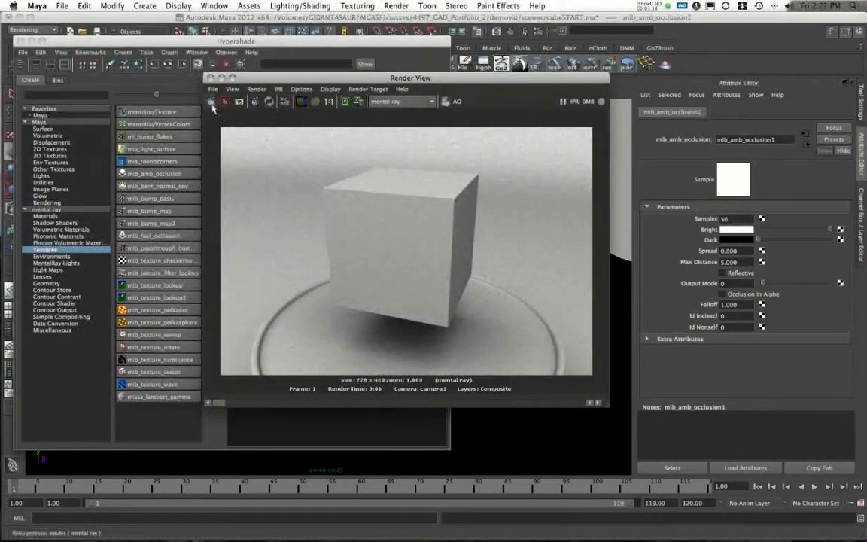
click(211, 102)
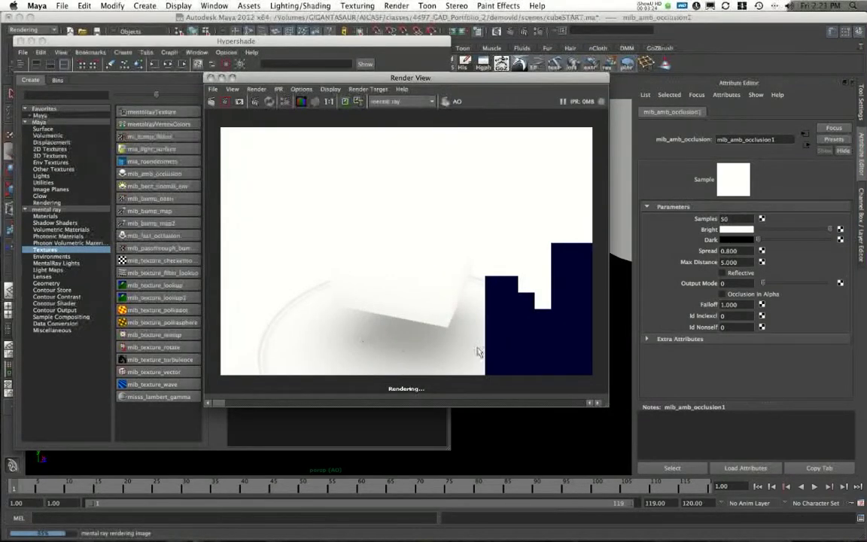
Raise the occlusion texture's Max Distance to 10 and re-render the AO layer
double_click(741, 262)
text(10)
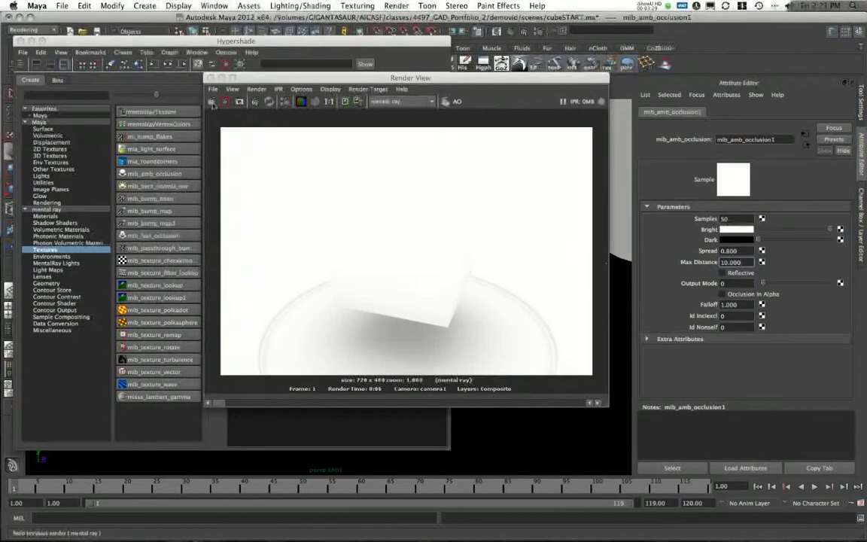
click(213, 102)
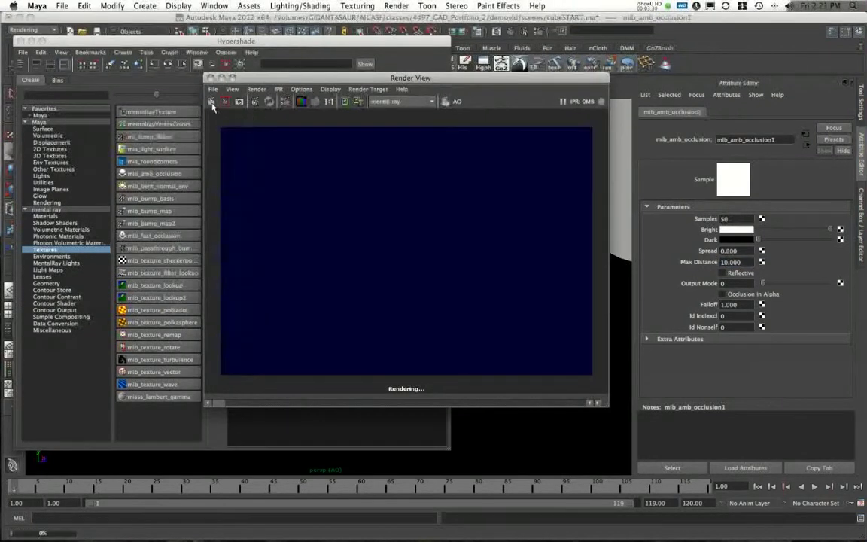
Set the occlusion texture's Max Distance to 15, re-render the AO layer and put the Render View away
double_click(744, 262)
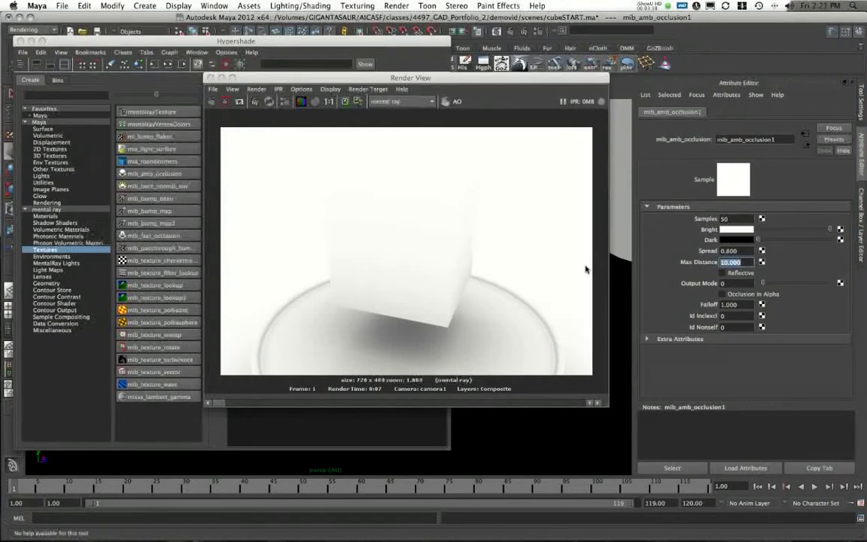
text(15)
key(Return)
click(212, 101)
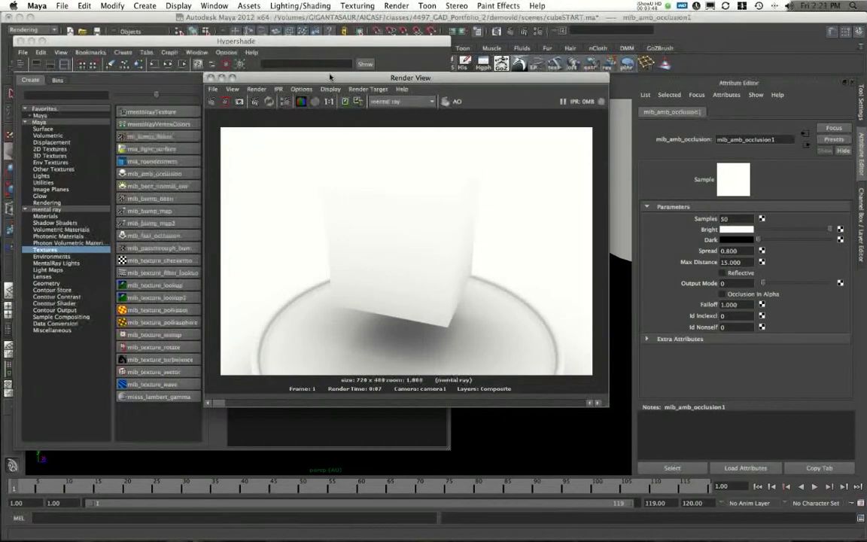
double_click(332, 78)
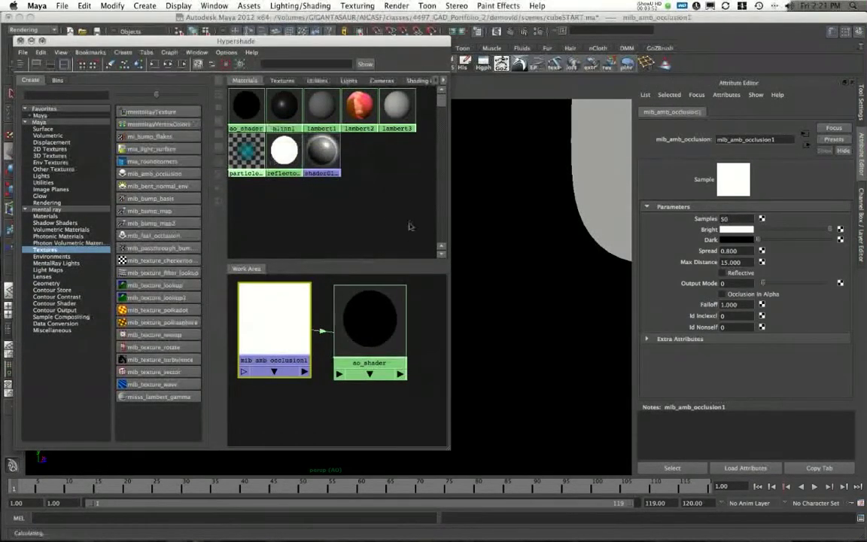
Close the Hypershade and switch from the AO layer to the masterLayer render layer
click(21, 40)
alt+drag(375, 255, 246, 267)
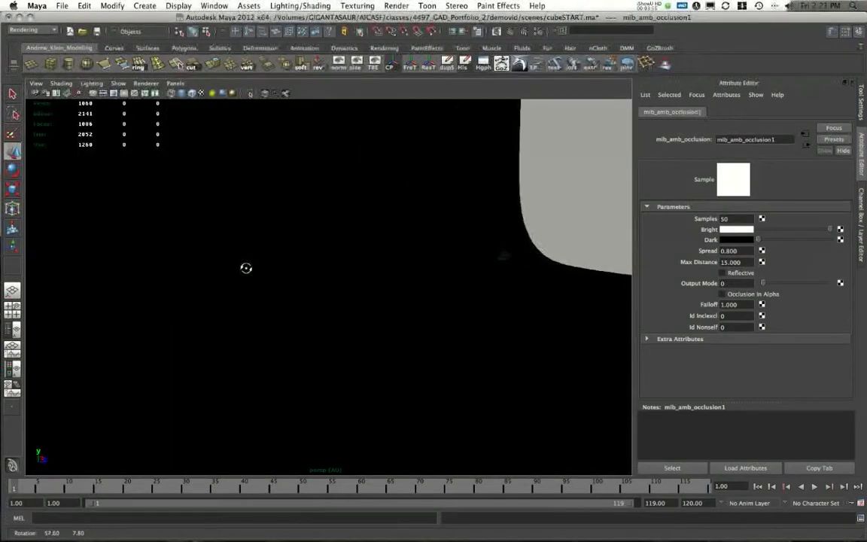
click(862, 245)
click(731, 295)
alt+drag(642, 298, 522, 168)
Create a render layer from the cube and camera1 and name it wireframe
click(495, 285)
click(510, 190)
alt+drag(538, 220, 371, 250)
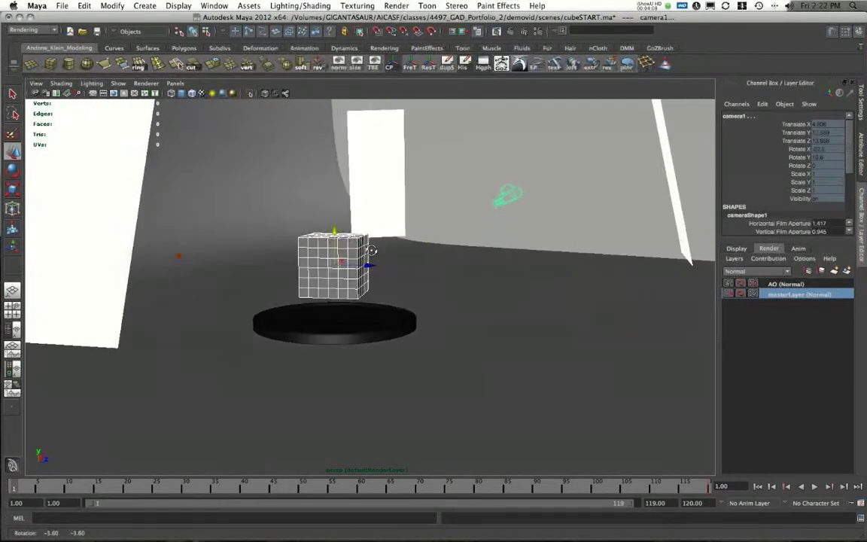
click(847, 271)
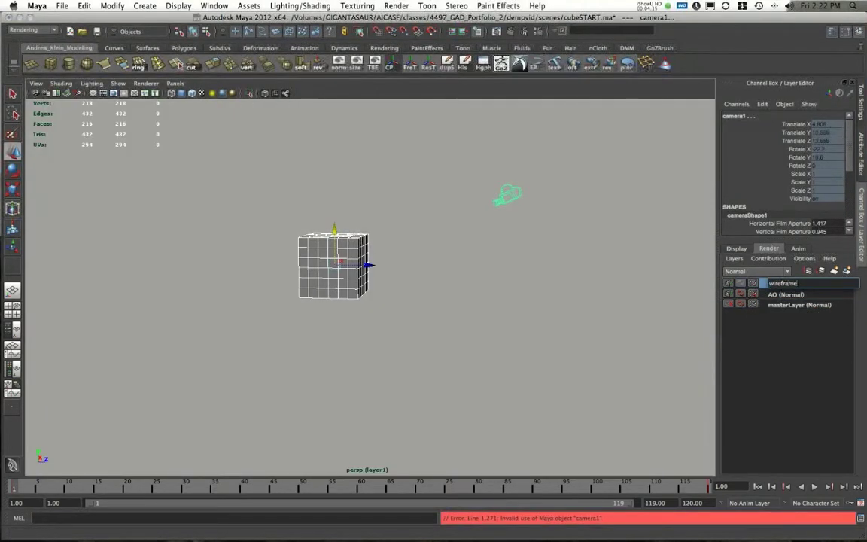
text(wireframe)
key(Return)
Select the cube in the wireframe layer and display it with textured shading in the viewport
alt+drag(532, 264, 436, 282)
alt+right_drag(435, 282, 353, 305)
alt+middle_drag(353, 305, 513, 322)
alt+right_drag(512, 322, 485, 352)
alt+drag(485, 352, 561, 278)
click(561, 278)
alt+right_drag(377, 281, 266, 283)
alt+drag(266, 283, 466, 261)
key(z)
alt+drag(595, 264, 439, 271)
key(6)
alt+drag(387, 258, 292, 250)
alt+right_drag(292, 250, 411, 317)
alt+drag(411, 318, 507, 283)
alt+right_drag(507, 282, 379, 294)
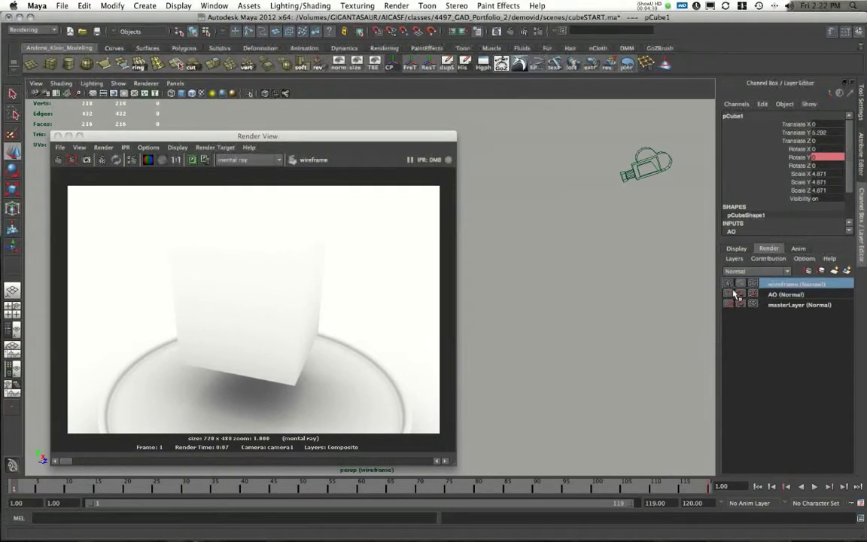
Render the wireframe layer from camera1 with mental ray and move the Render View aside
drag(336, 136, 455, 85)
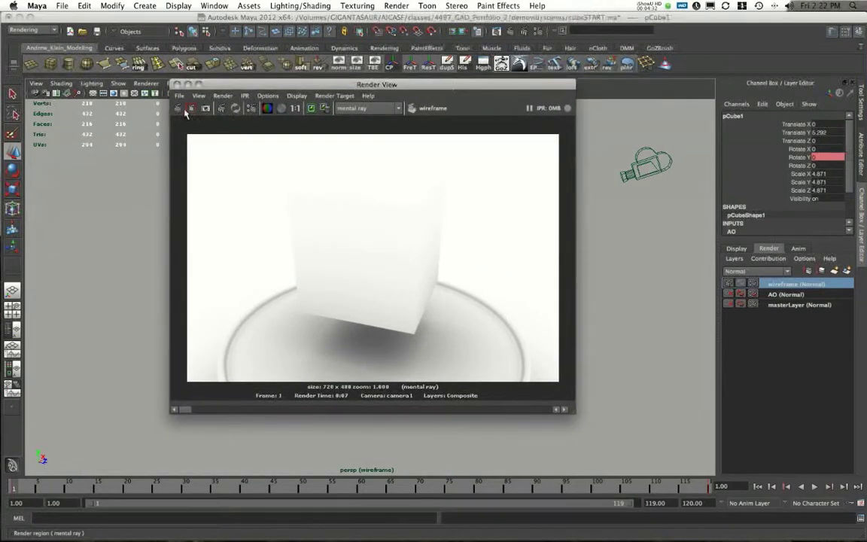
click(178, 109)
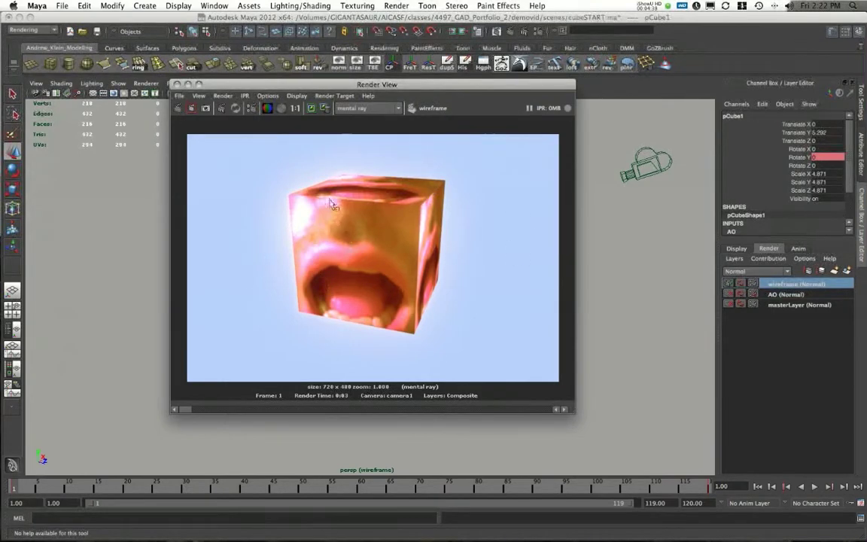
drag(299, 84, 201, 84)
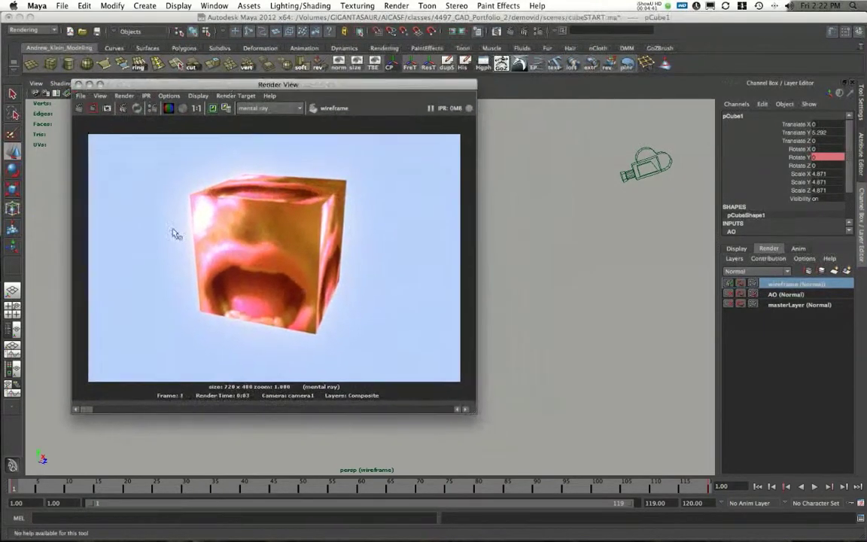
mouse_move(297, 85)
mouse_down()
mouse_move(354, 167)
mouse_move(60, 99)
mouse_move(0, 105)
mouse_up()
Break the file texture connection on the Ambient Color of the cube's lambert2 material
alt+right_drag(360, 172, 451, 275)
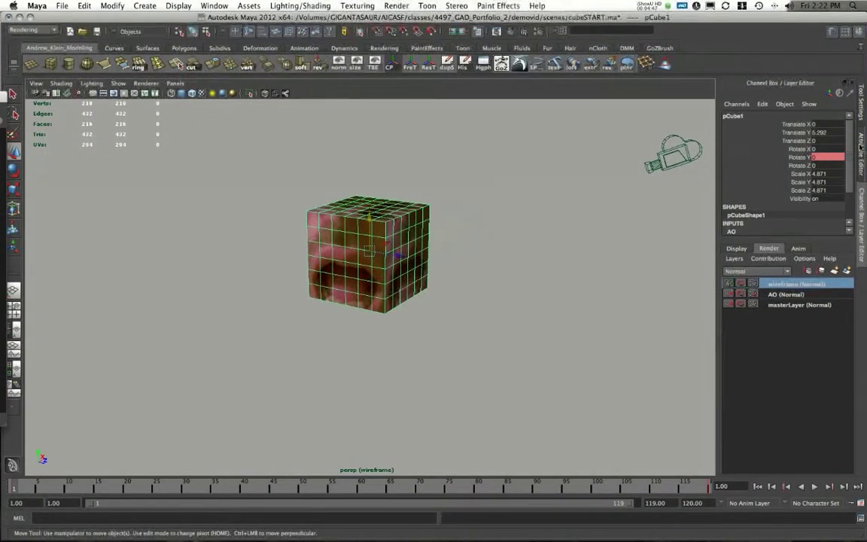
click(860, 148)
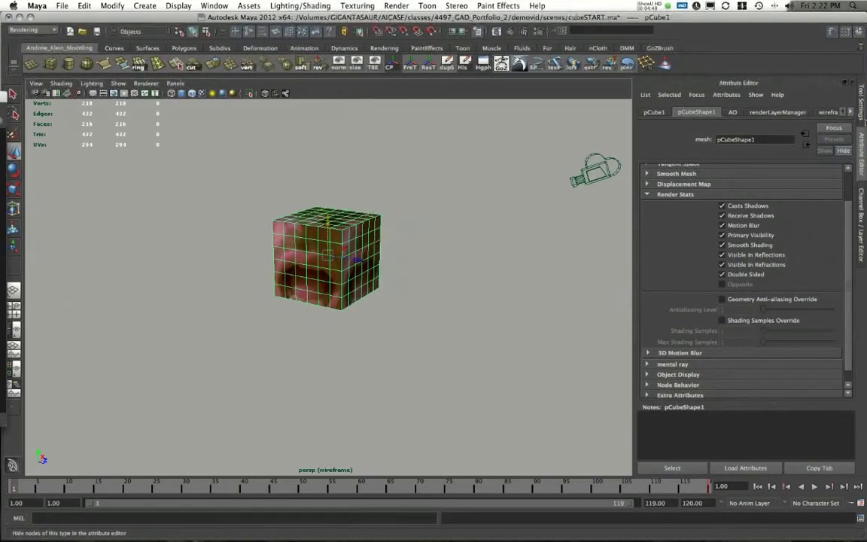
click(851, 112)
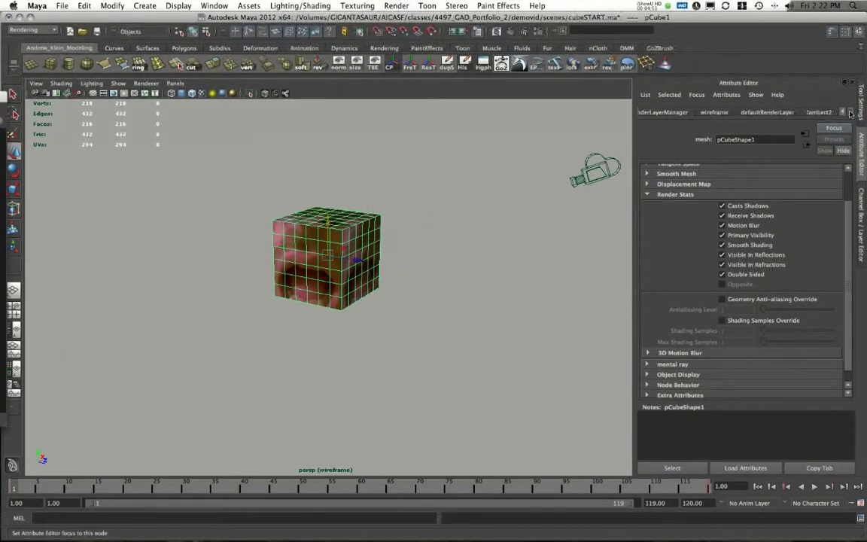
click(818, 113)
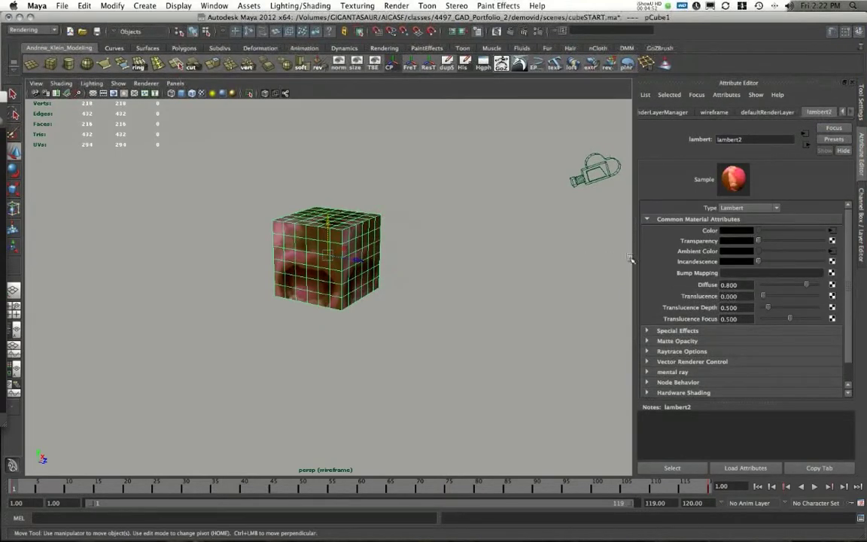
right_click(713, 254)
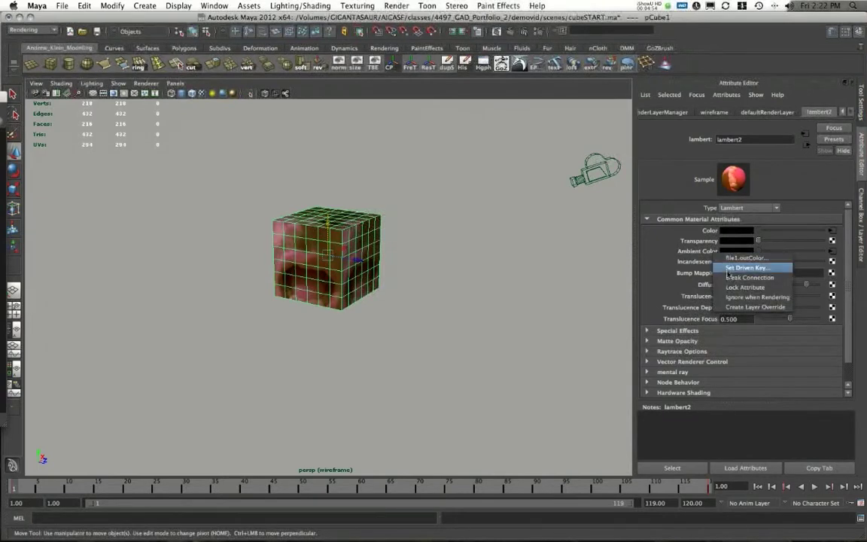
click(733, 268)
Set lambert2's Glow Intensity to 0 and re-render the wireframe layer
click(677, 331)
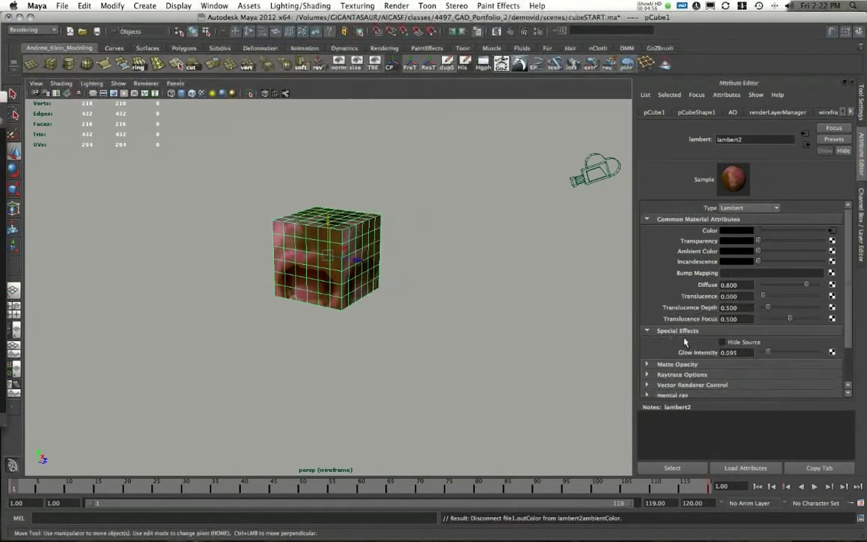
drag(767, 353, 757, 352)
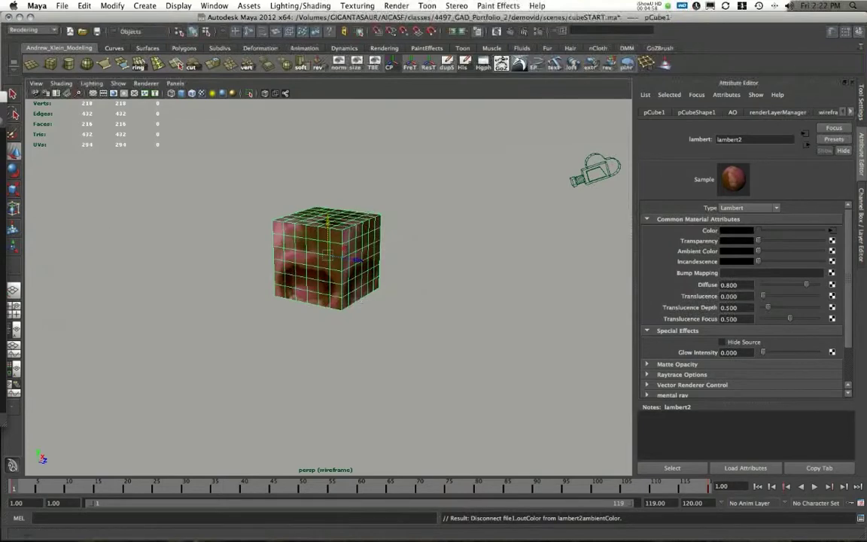
drag(3, 98, 418, 80)
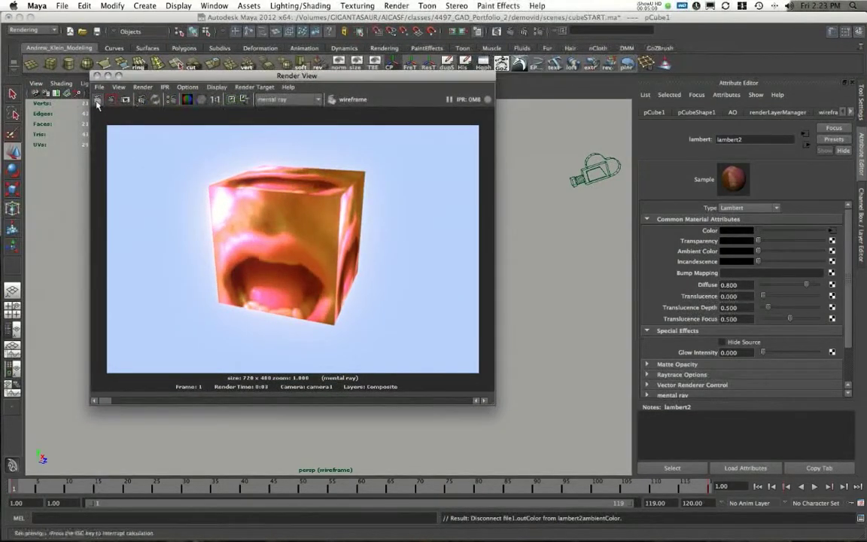
click(97, 100)
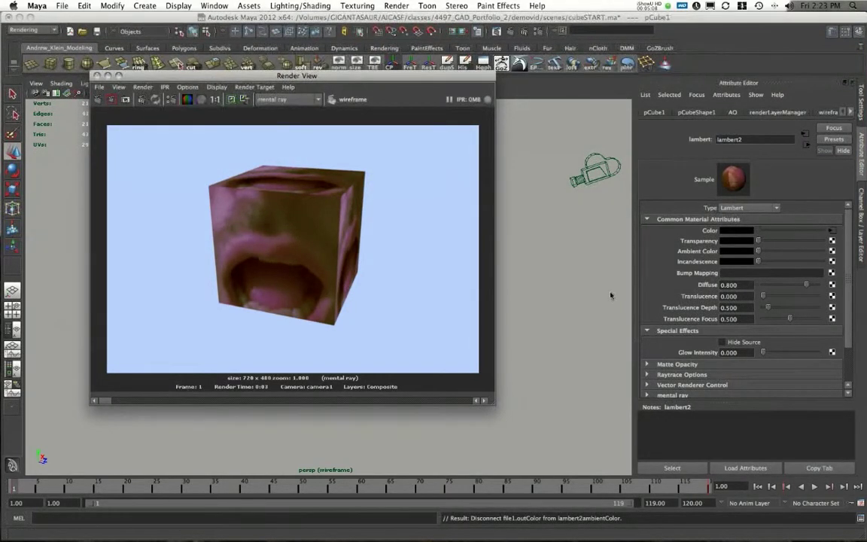
Undo the Glow Intensity change and the Ambient Color disconnection on lambert2, and move the Render View aside
click(556, 296)
key(ctrl+z)
key(ctrl+z)
drag(352, 79, 0, 105)
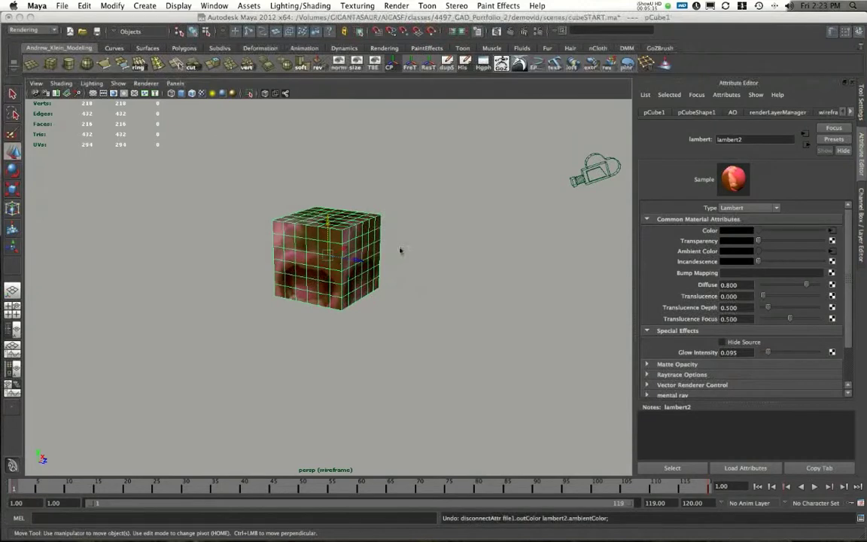
Clear the selection, then create a layer override for Final Gathering in the wireframe layer's render settings and turn it off
alt+right_drag(395, 252, 331, 252)
alt+drag(331, 251, 424, 260)
click(423, 259)
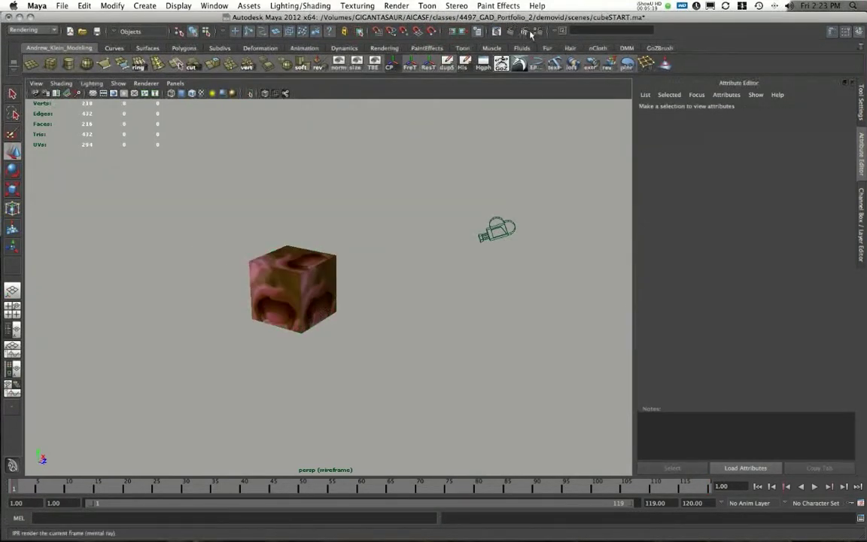
click(482, 31)
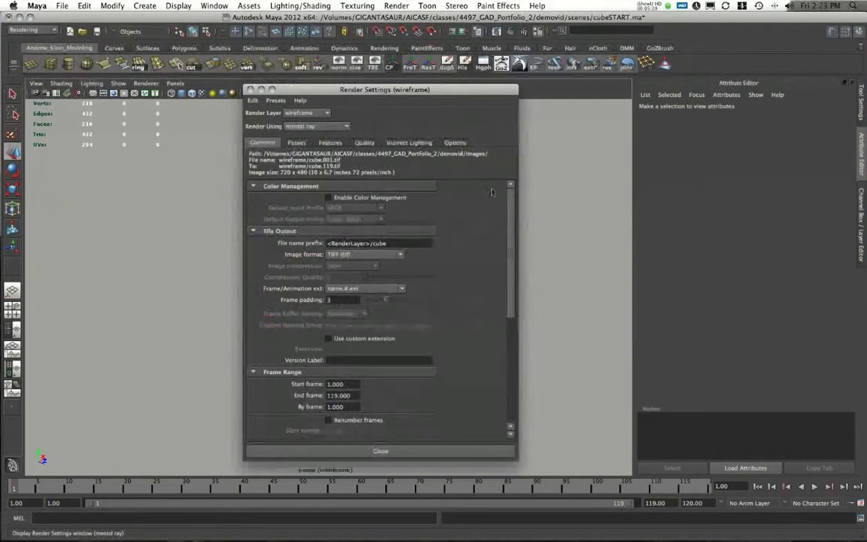
click(331, 144)
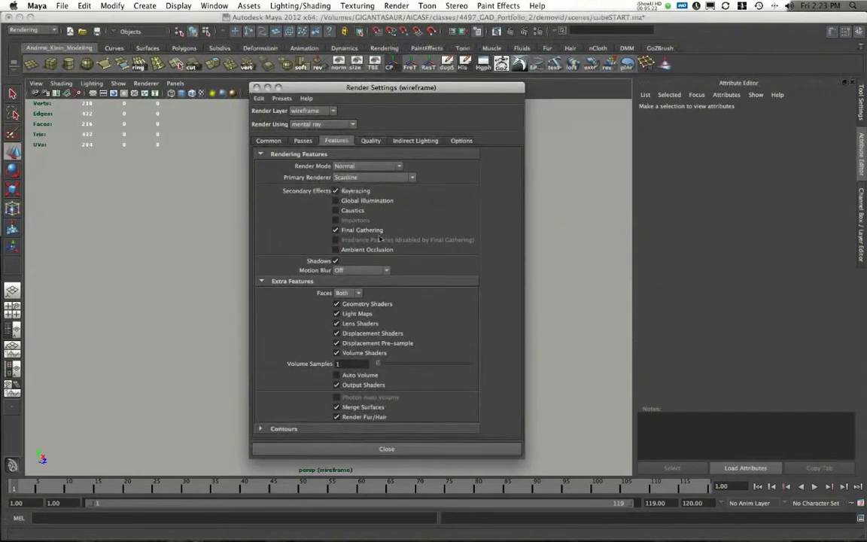
right_click(362, 231)
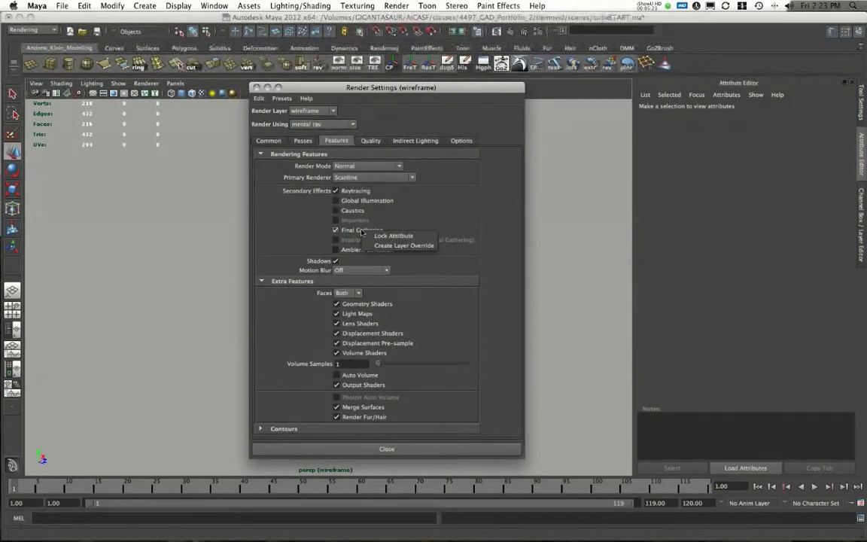
click(395, 246)
click(336, 231)
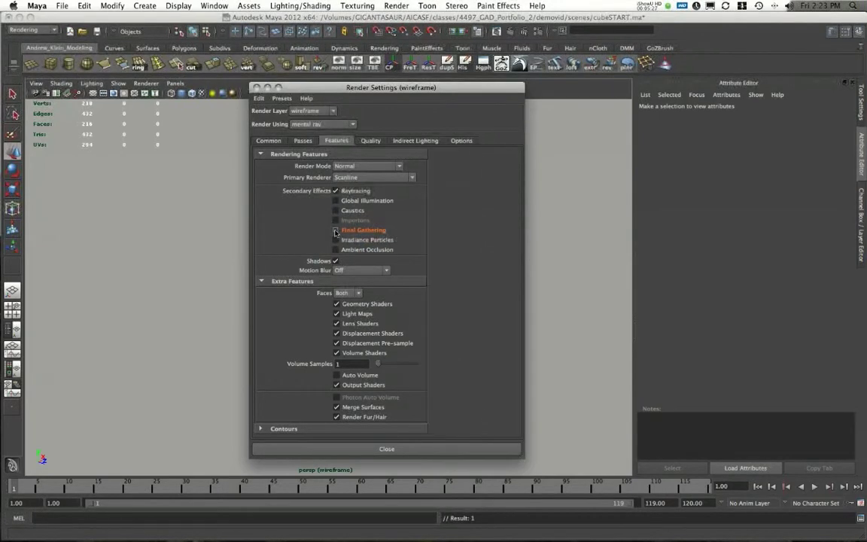
click(444, 452)
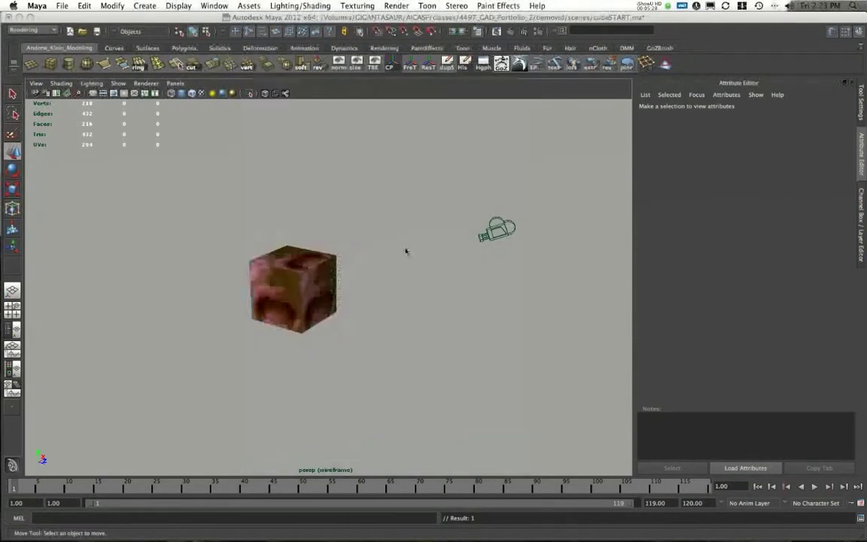
Create a layer override for the Background Color of camera1's environment and set it to white
click(480, 218)
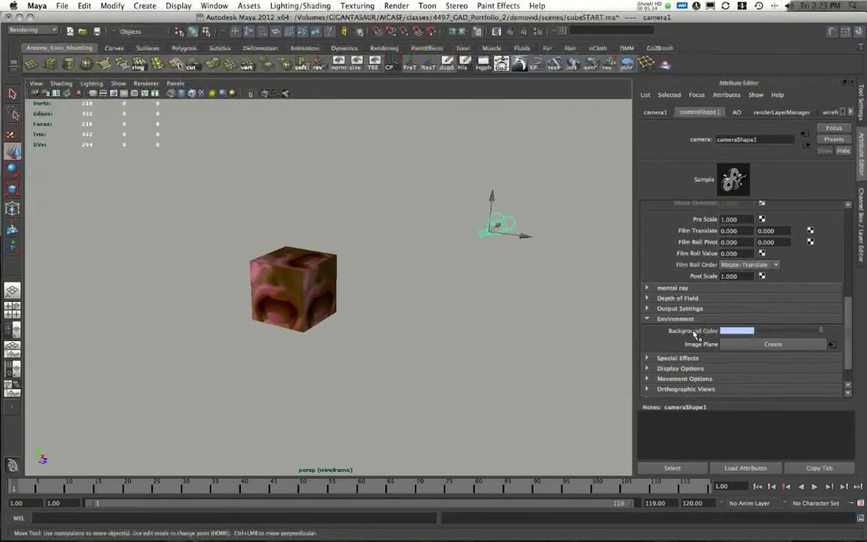
right_click(681, 333)
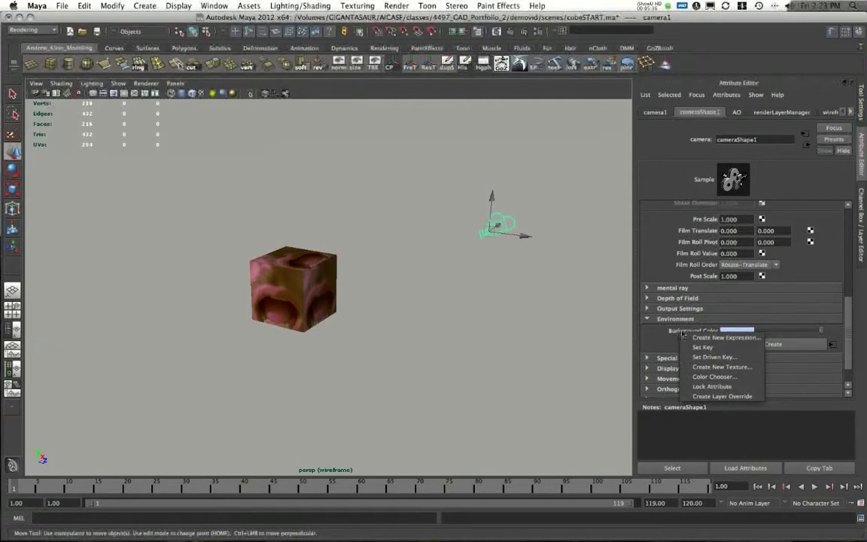
click(719, 395)
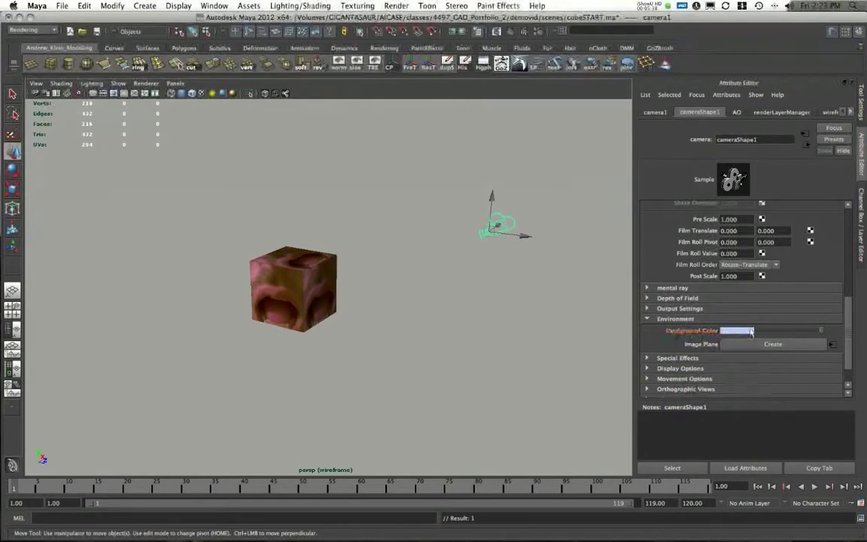
click(738, 331)
click(696, 312)
Re-render the wireframe layer with the white camera background and move the Render View aside
drag(0, 92, 432, 84)
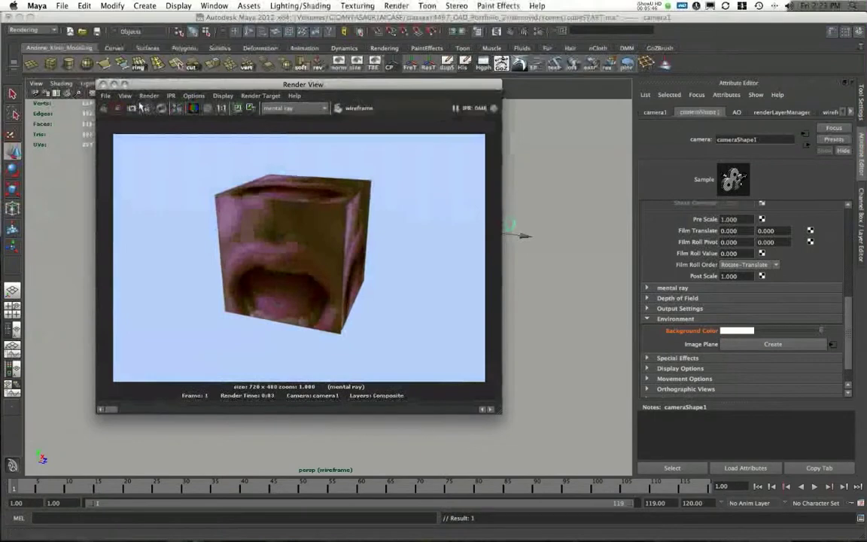
click(105, 109)
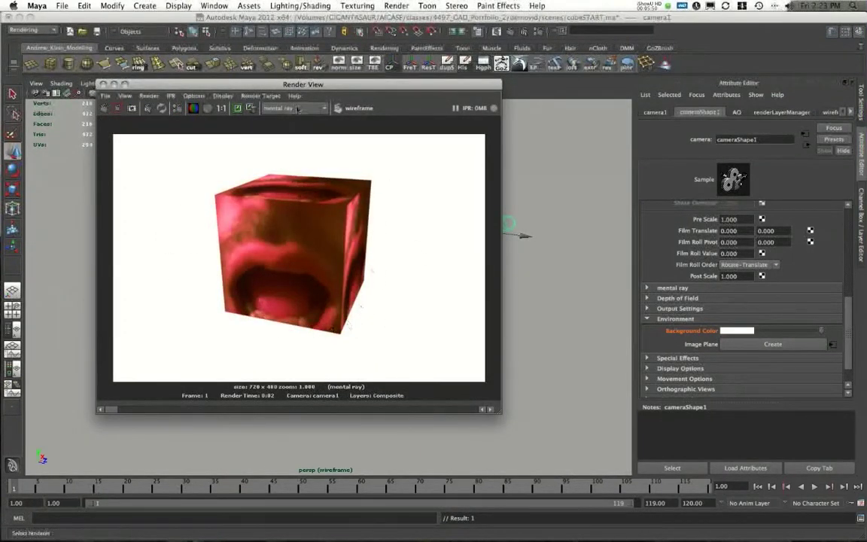
drag(314, 83, 0, 89)
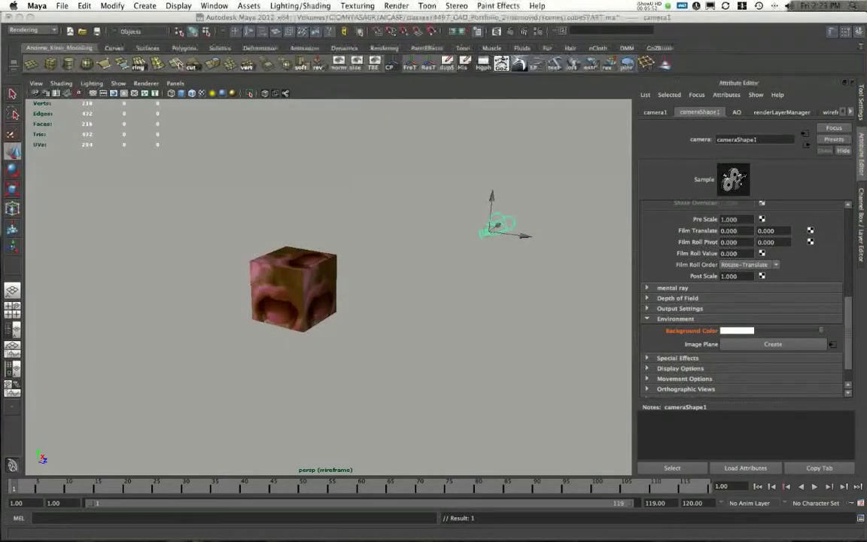
Open the Hypershade, create a new Lambert material and name it wireframe_MAT
alt+drag(406, 186, 201, 218)
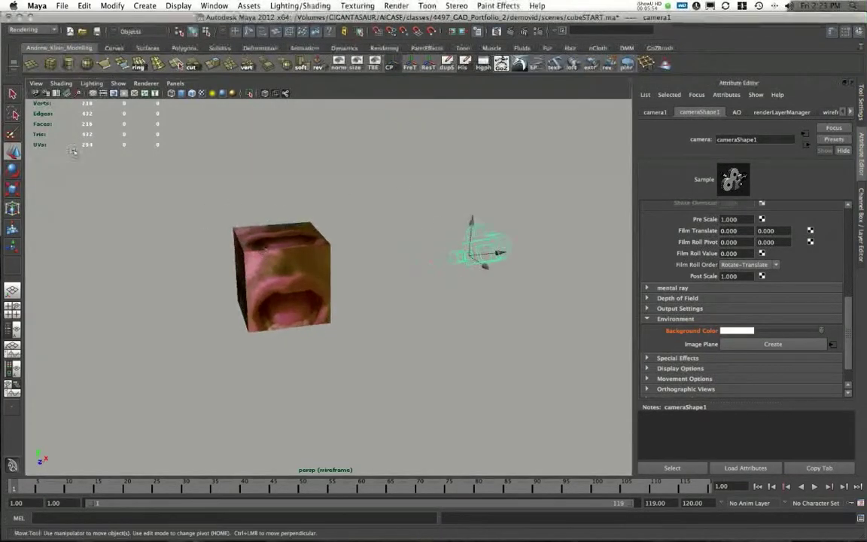
click(214, 6)
mouse_move(238, 33)
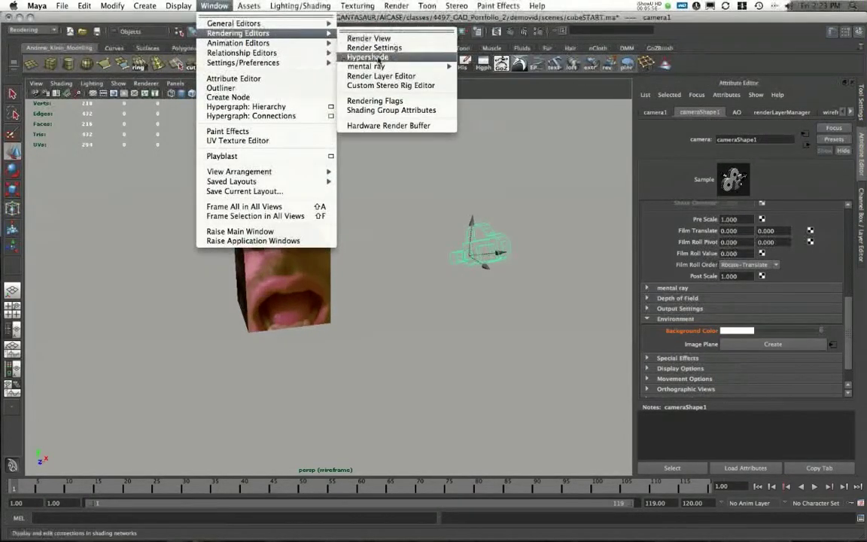
click(370, 54)
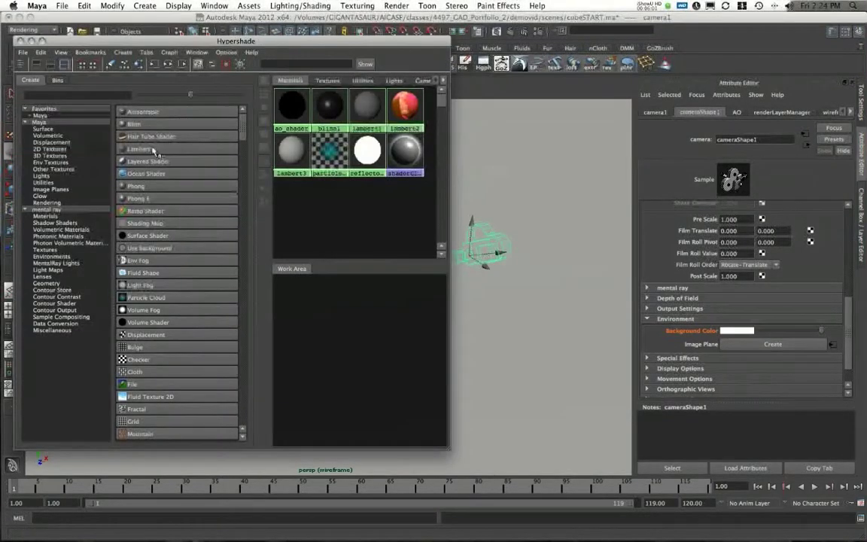
click(154, 150)
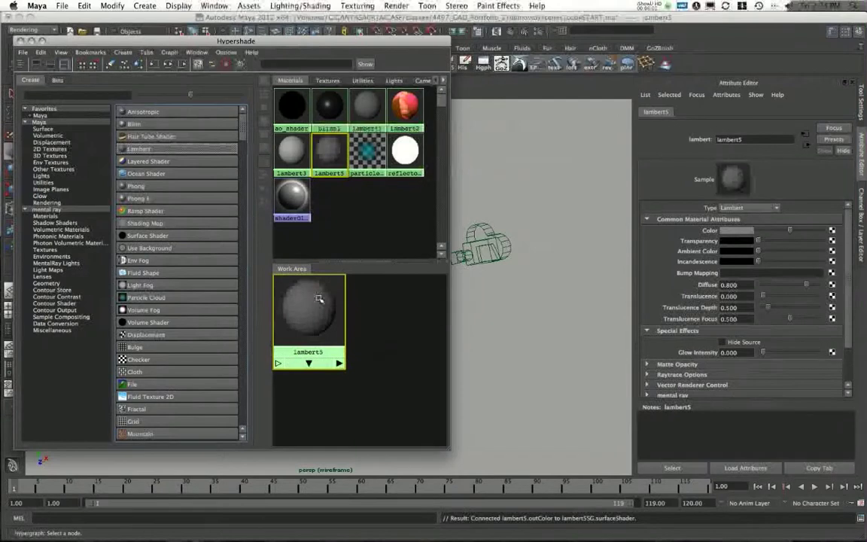
text(wirefra)
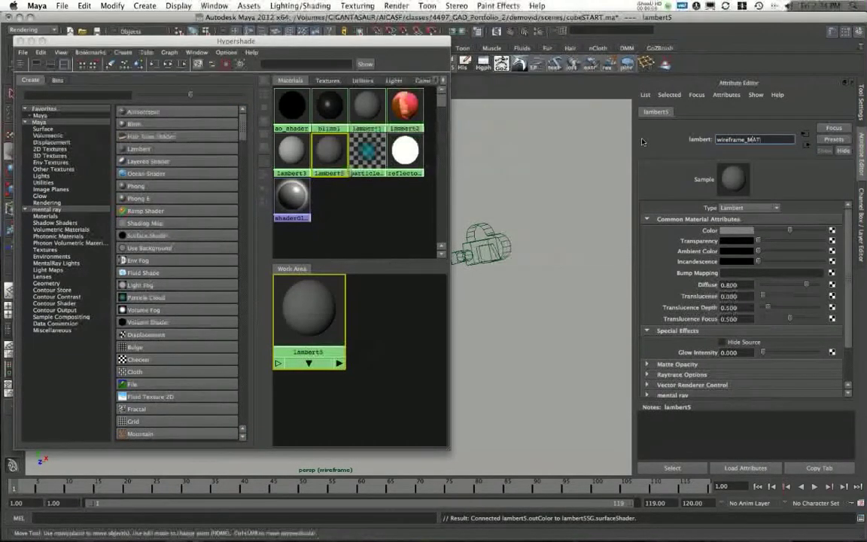
text(me_MAT)
key(Return)
Set the Color of wireframe_MAT to white and its Diffuse to 1, and collapse its Special Effects section
click(743, 230)
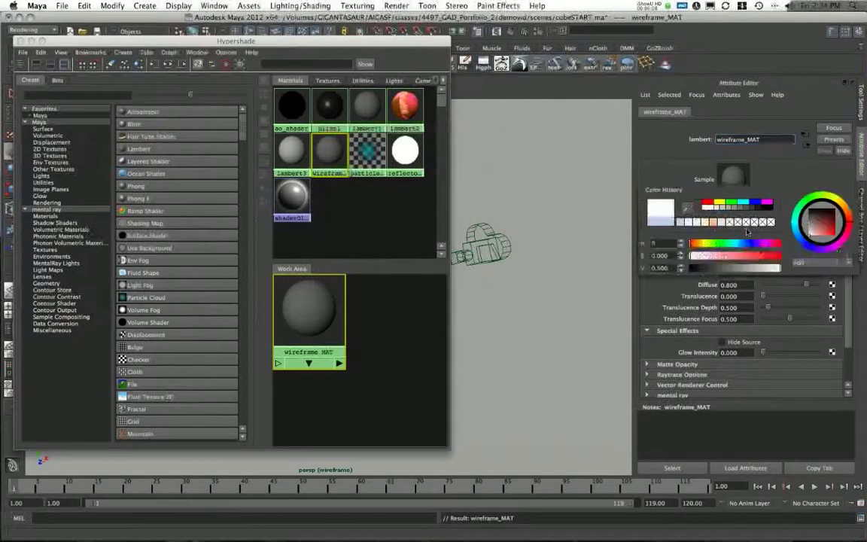
click(707, 208)
drag(740, 284, 711, 285)
text(1)
key(Return)
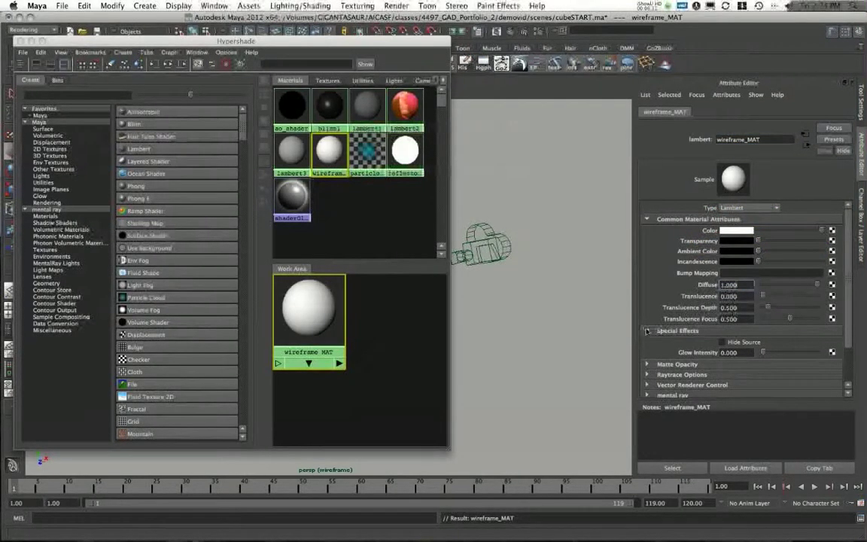
click(647, 331)
Assign wireframe_MAT to the cube and re-render the wireframe layer
drag(305, 42, 156, 59)
middle_drag(147, 162, 297, 286)
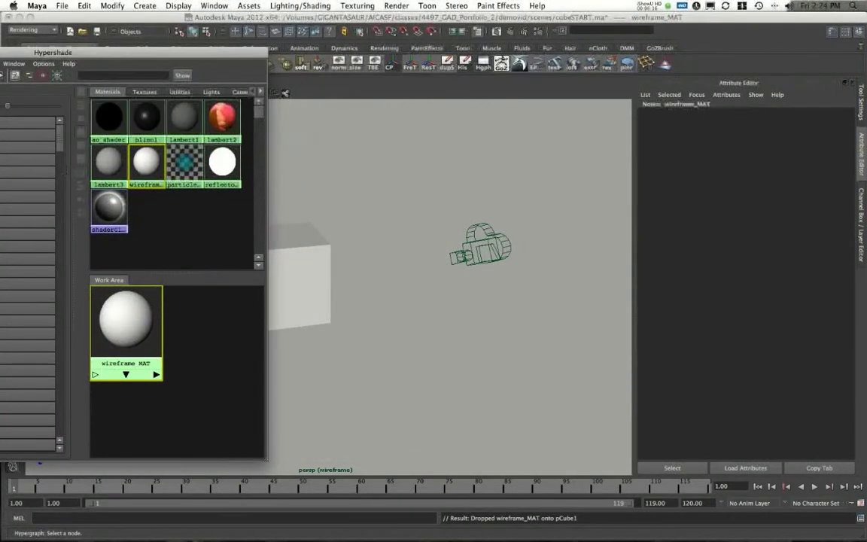
drag(0, 98, 240, 41)
click(218, 66)
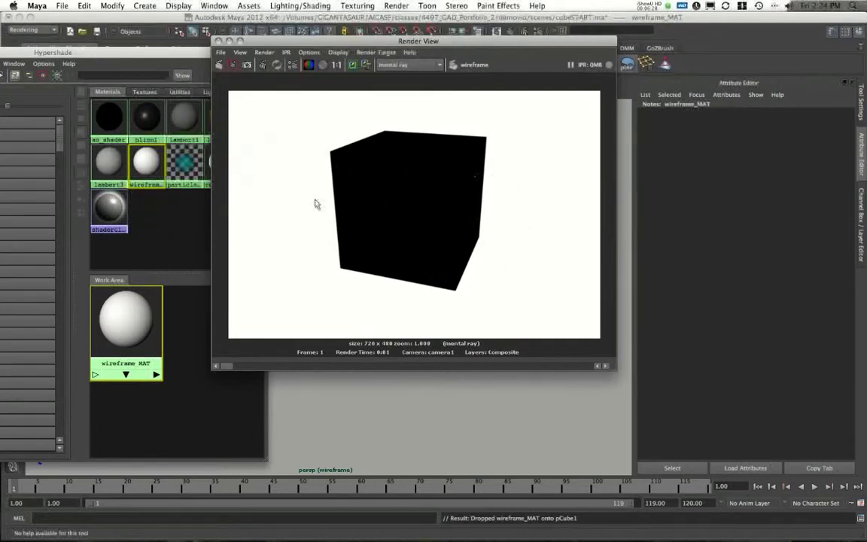
drag(436, 42, 0, 54)
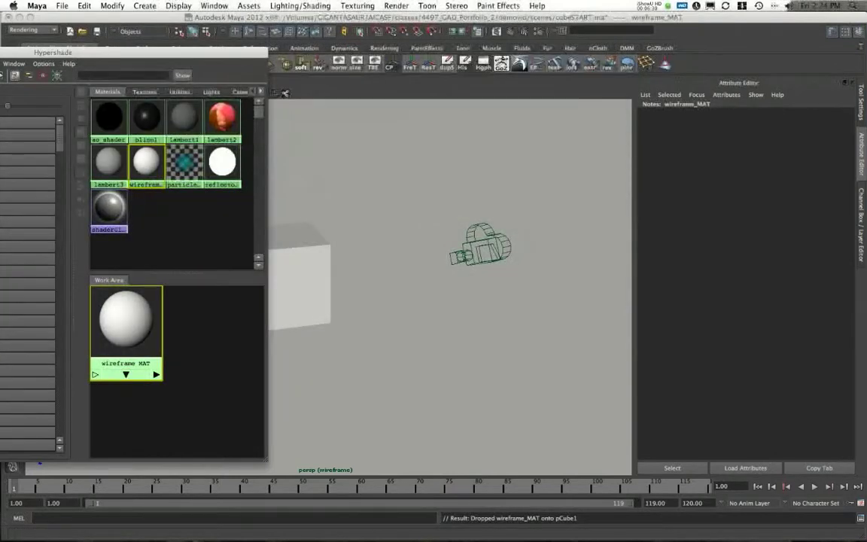
Raise the Ambient Color of wireframe_MAT to full white, re-rendering the wireframe layer to test the brightness
drag(173, 52, 220, 39)
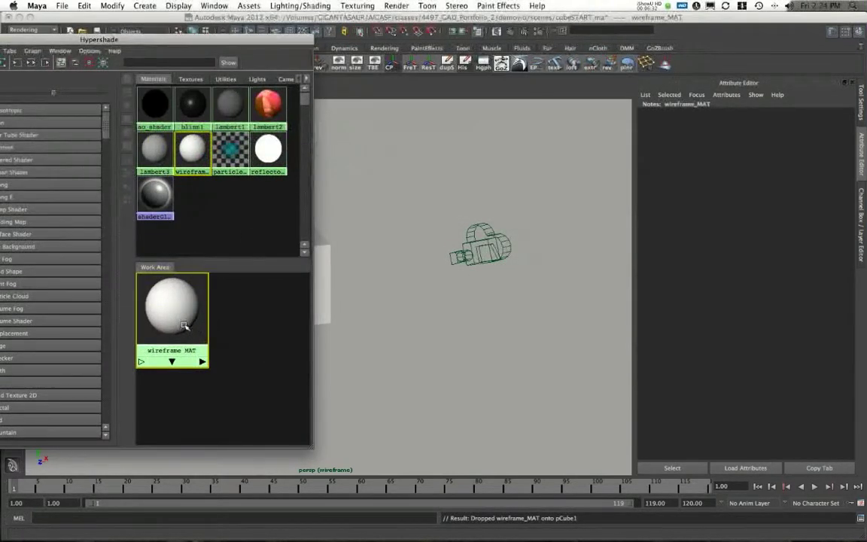
click(193, 329)
drag(762, 254, 821, 251)
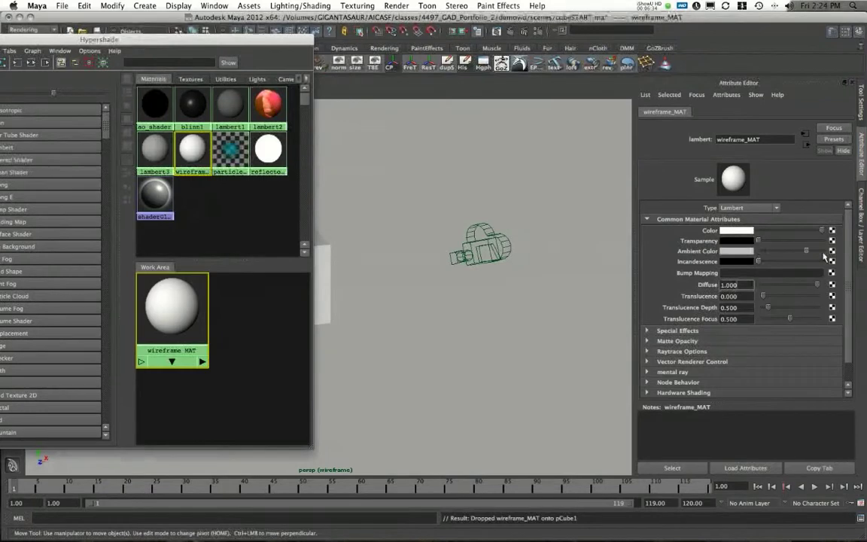
drag(20, 81, 503, 67)
drag(824, 253, 812, 253)
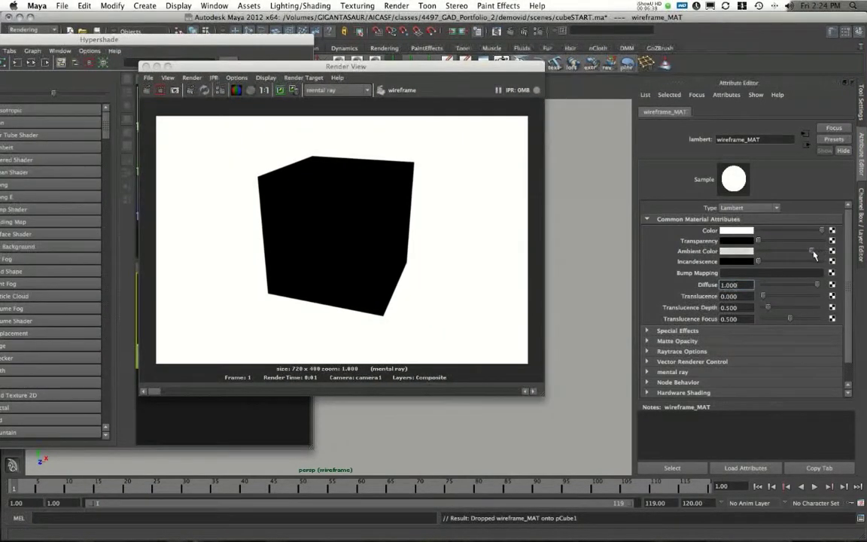
click(146, 90)
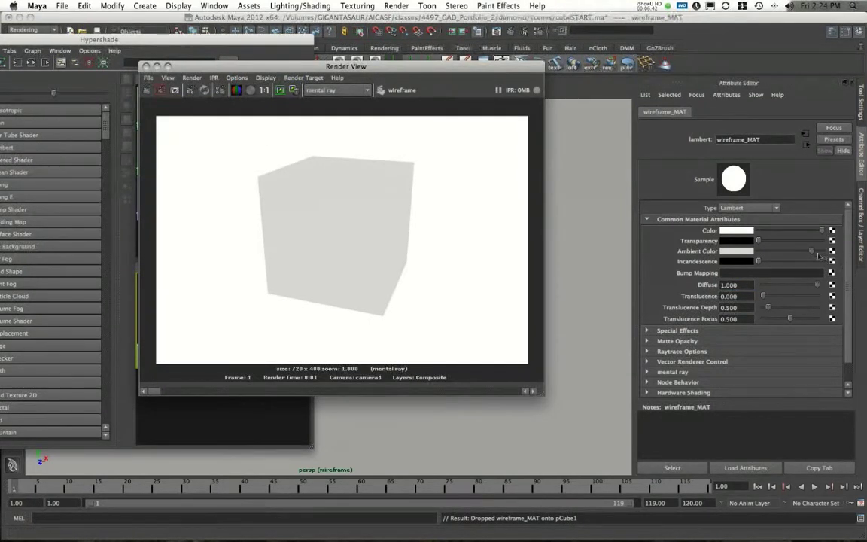
drag(818, 256, 822, 252)
click(146, 90)
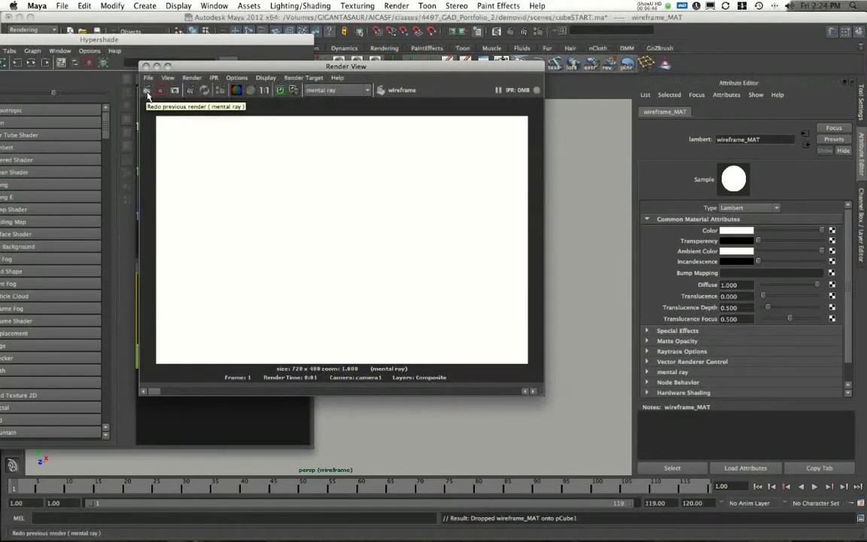
Check the render's alpha channel, return to the RGB display and move the Render View aside
click(250, 90)
click(236, 89)
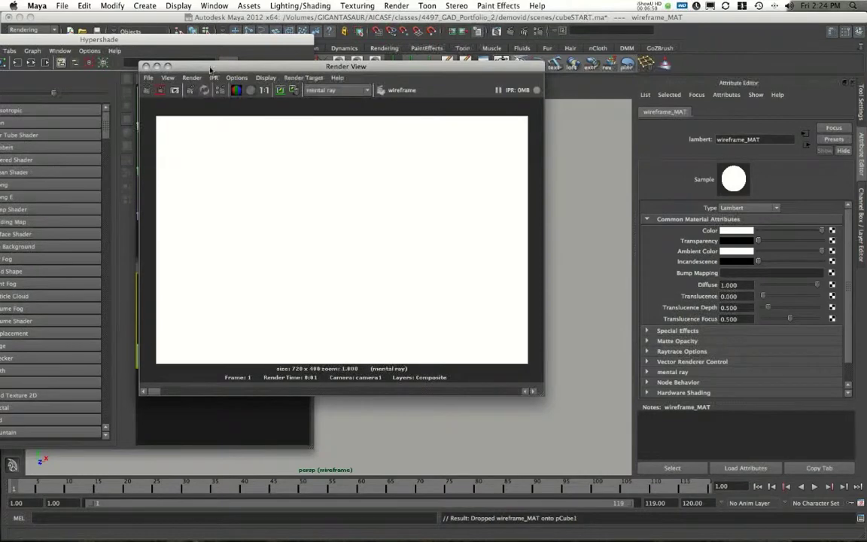
drag(212, 69, 0, 69)
Create a layer override for Enable Contour Rendering in the wireframe layer's render settings and turn it on
drag(166, 39, 394, 16)
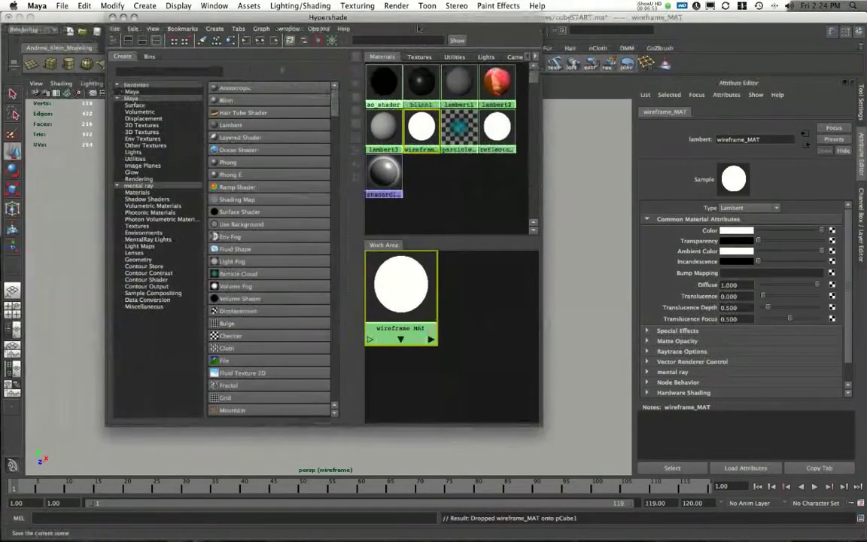
drag(118, 19, 122, 48)
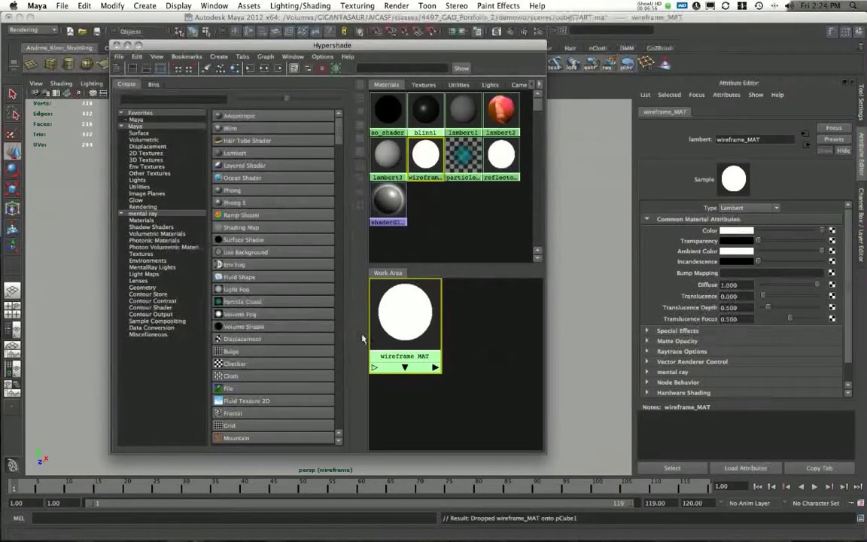
click(541, 32)
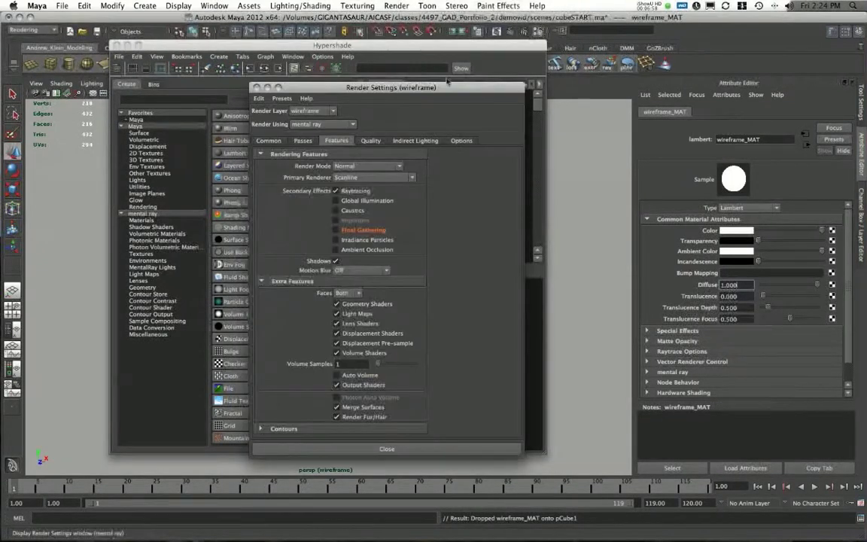
click(280, 416)
scroll(485, 302, down, 3)
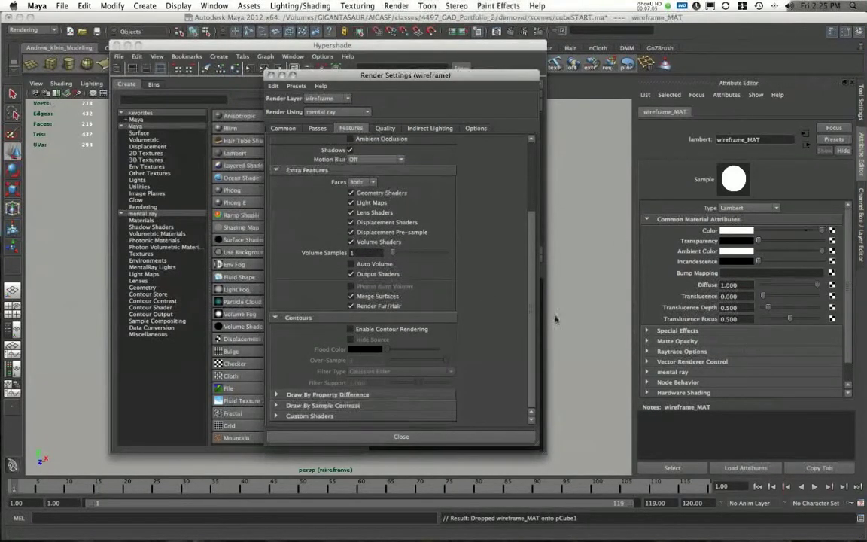
right_click(402, 332)
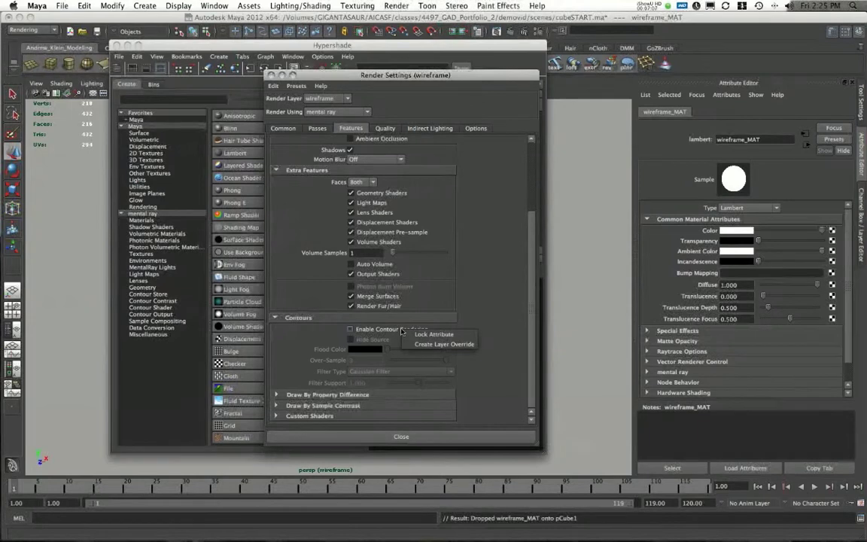
click(436, 344)
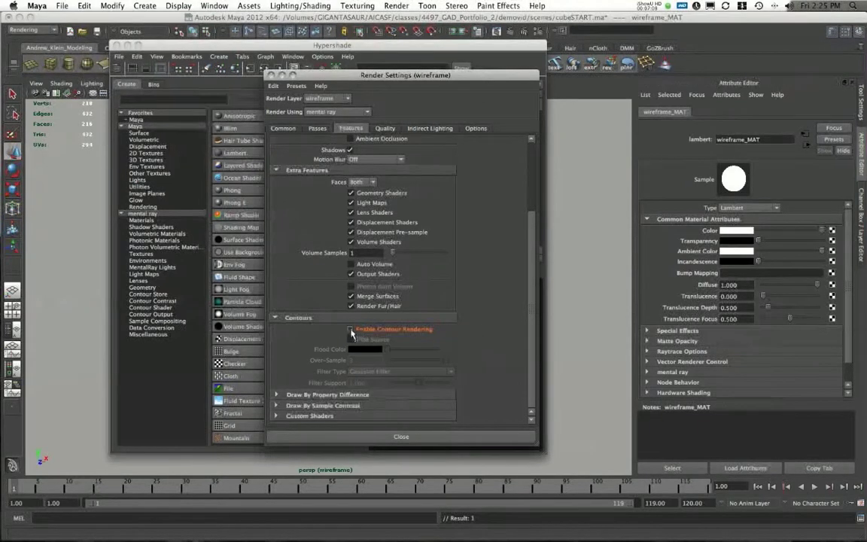
click(350, 330)
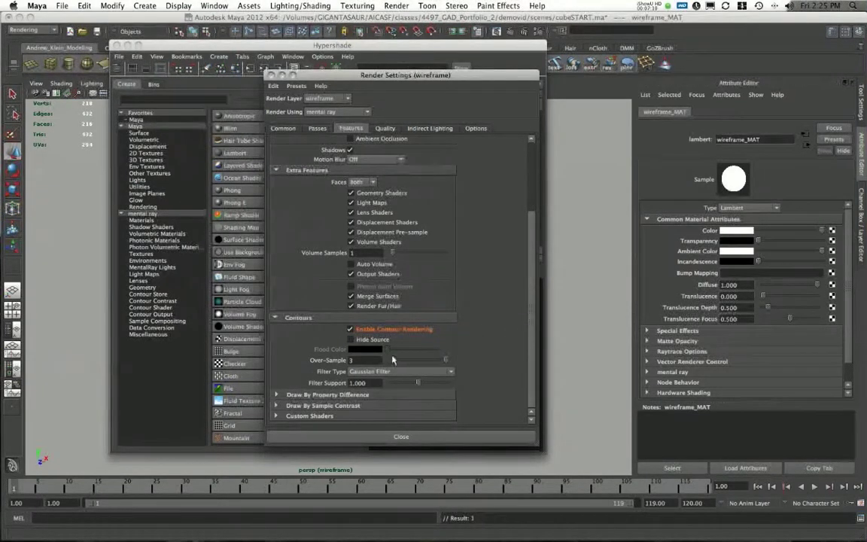
click(374, 369)
click(350, 336)
drag(391, 360, 479, 367)
click(356, 372)
click(368, 394)
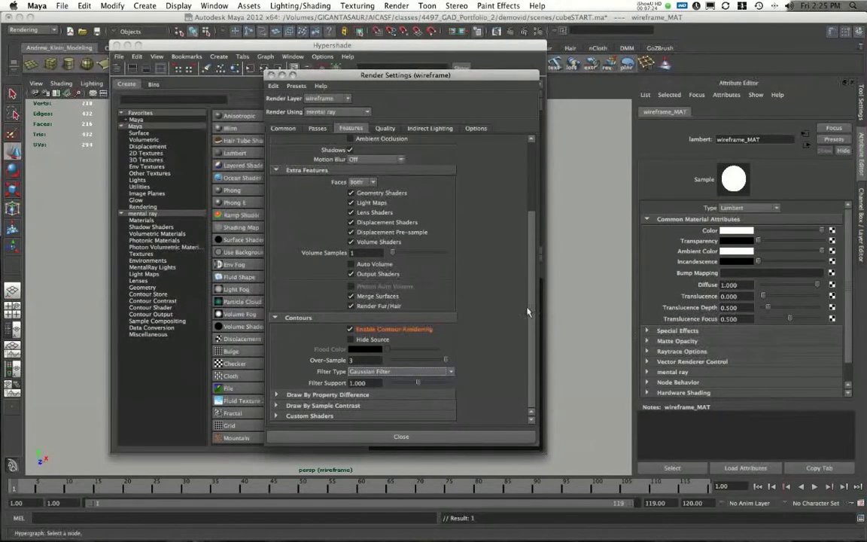
Create layer overrides for the contour options Around silhouette (coverage) and Around all poly faces, and turn both on
click(276, 395)
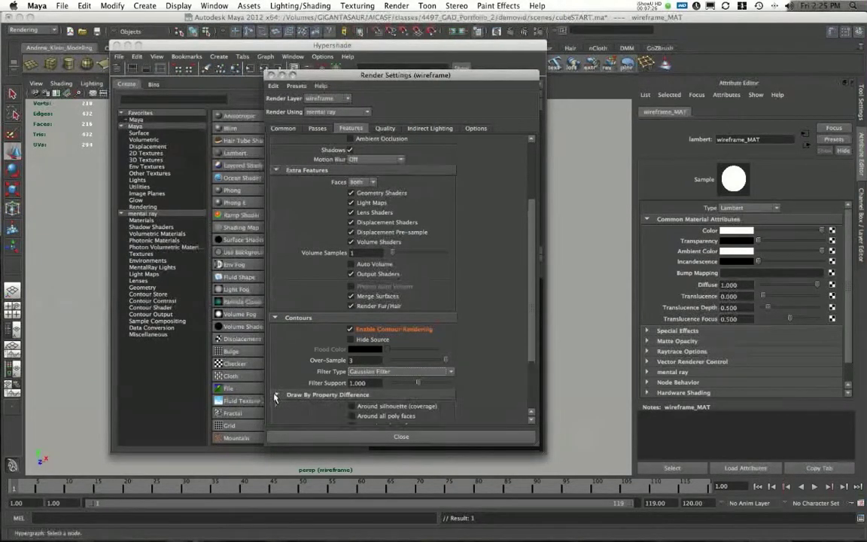
scroll(397, 378, down, 3)
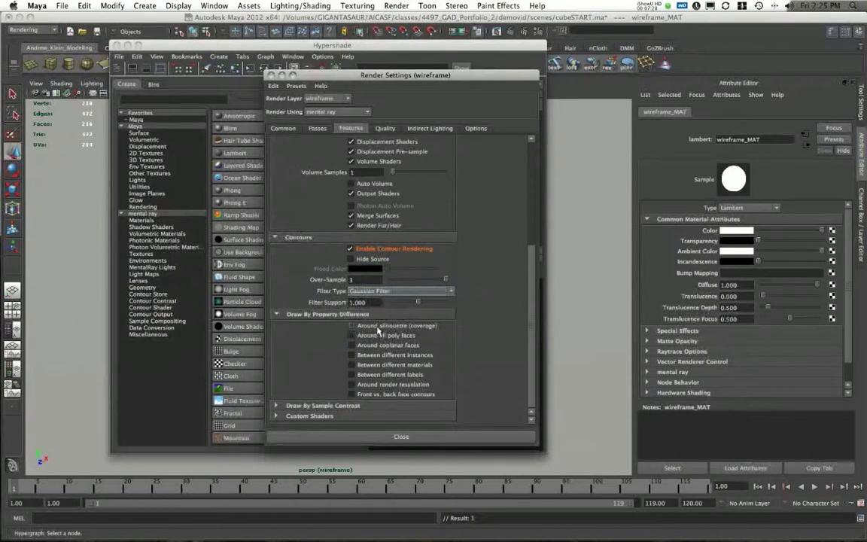
right_click(379, 329)
click(418, 341)
right_click(380, 337)
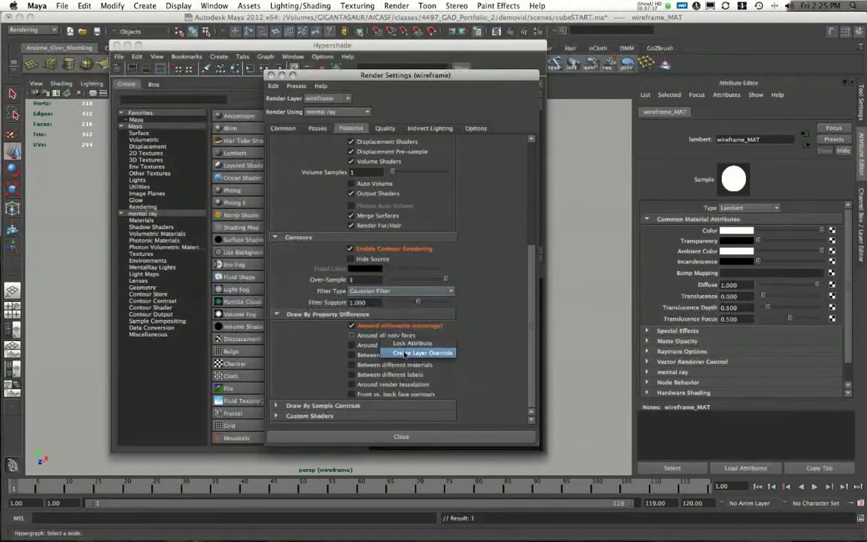
click(407, 353)
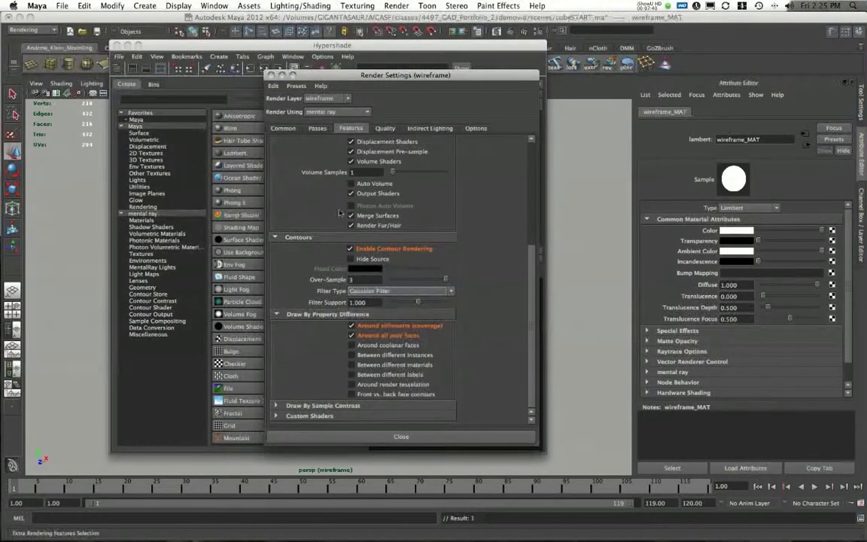
click(350, 248)
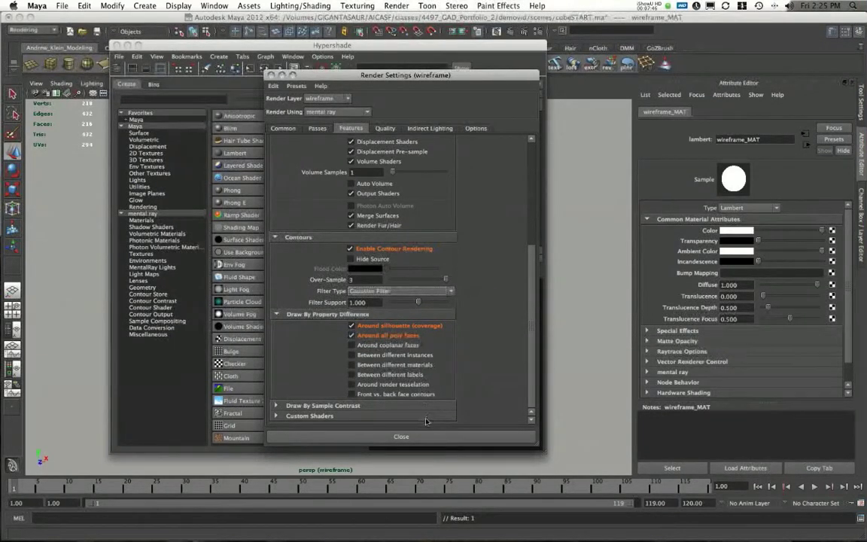
Close the render settings, re-render the wireframe layer in the Render View and close Hypershade
click(401, 436)
drag(45, 90, 208, 80)
click(210, 101)
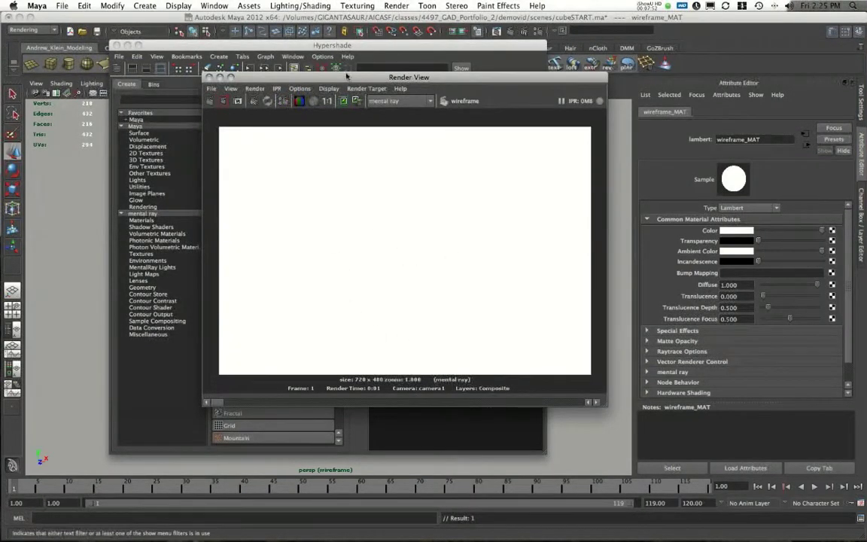
drag(346, 75, 175, 75)
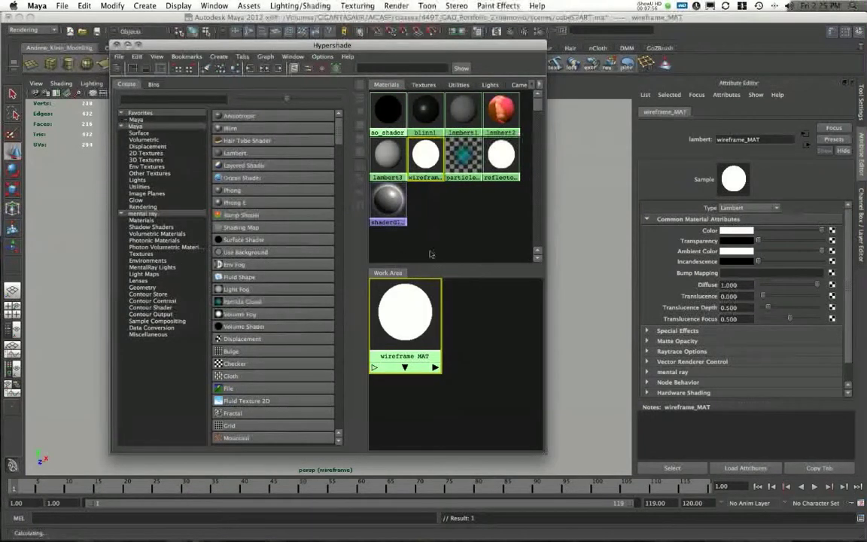
key(super+w)
Select the cube and open lambert5SG, the shading group of its wireframe_MAT material, in the Attribute Editor
mouse_move(324, 307)
alt+mouse_down()
mouse_move(291, 293)
mouse_move(337, 305)
alt+mouse_up()
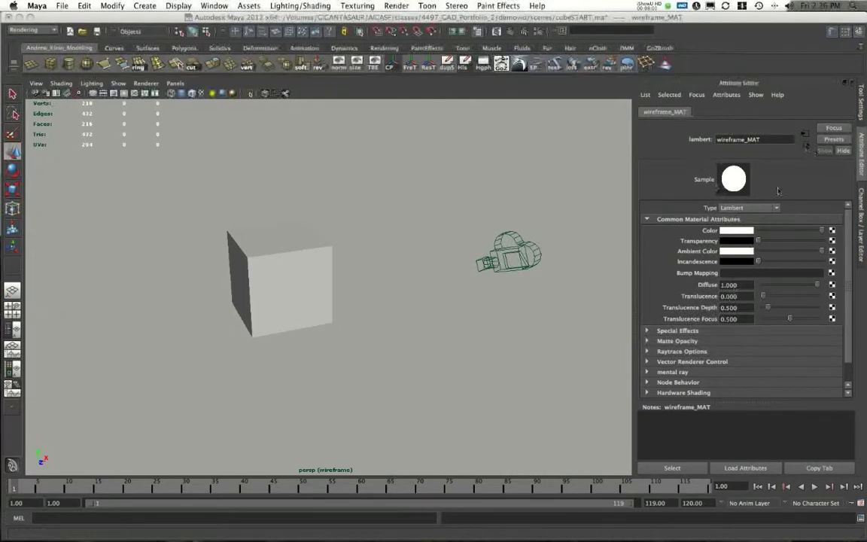
click(804, 134)
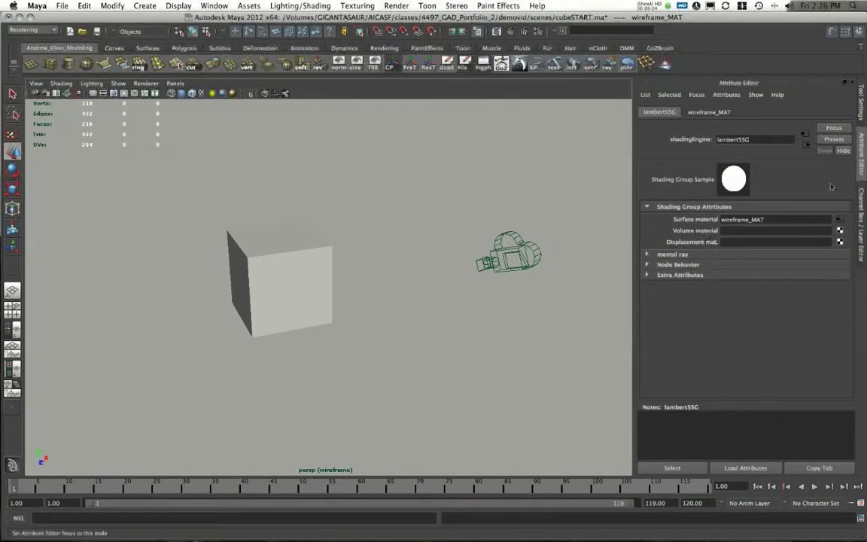
click(290, 270)
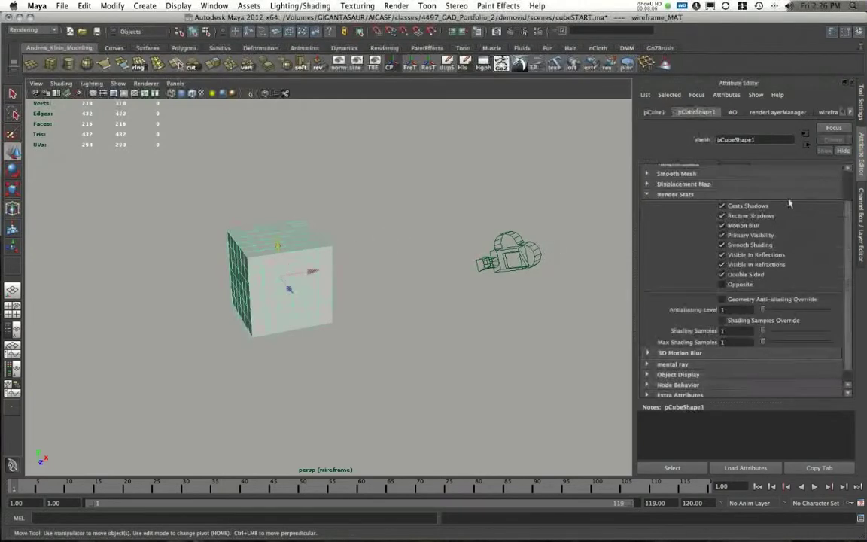
click(851, 112)
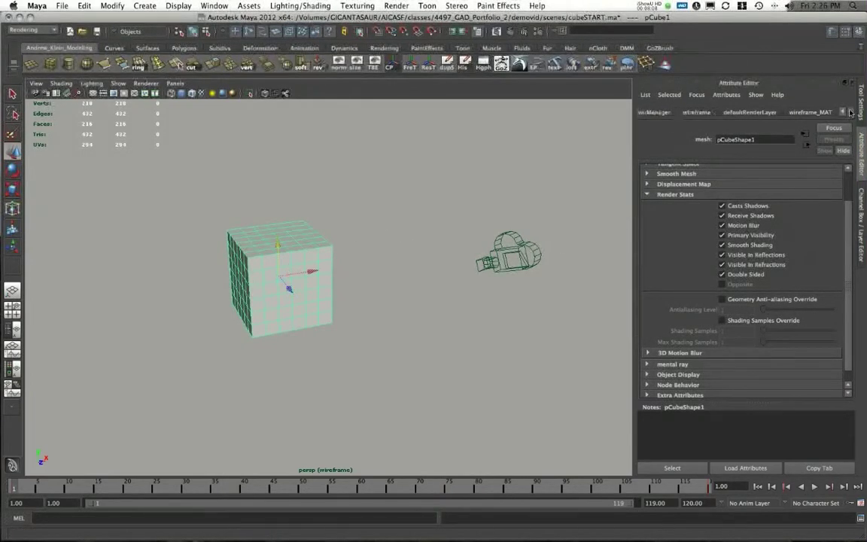
click(825, 111)
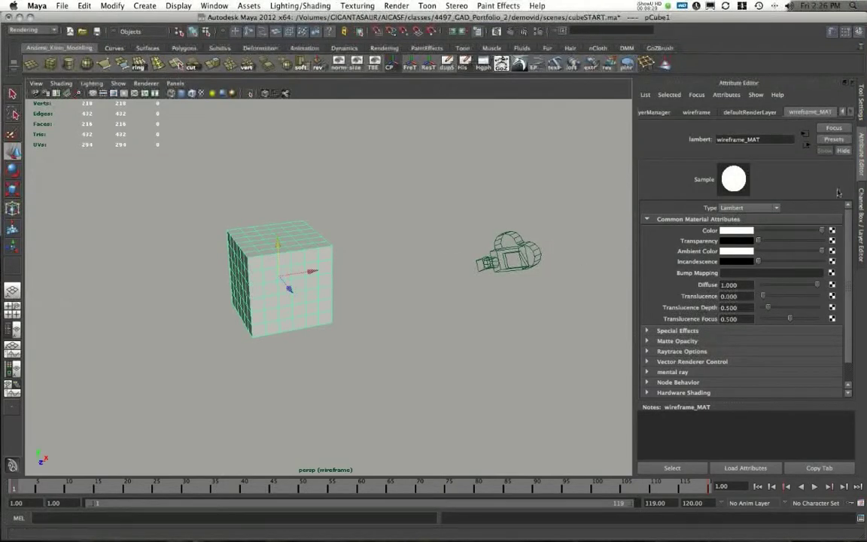
click(805, 144)
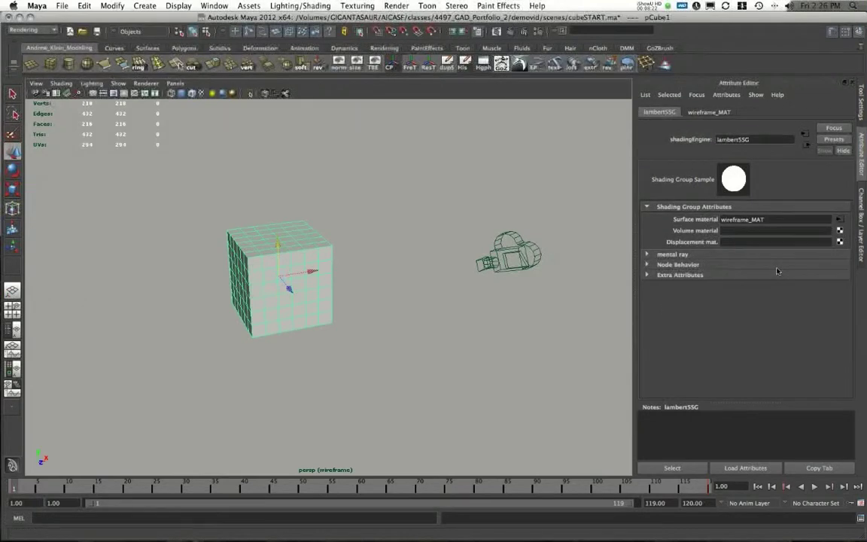
Turn on Enable Contour Rendering in the shading group's mental ray contour settings, trying to create a layer override for it
click(648, 255)
right_click(754, 288)
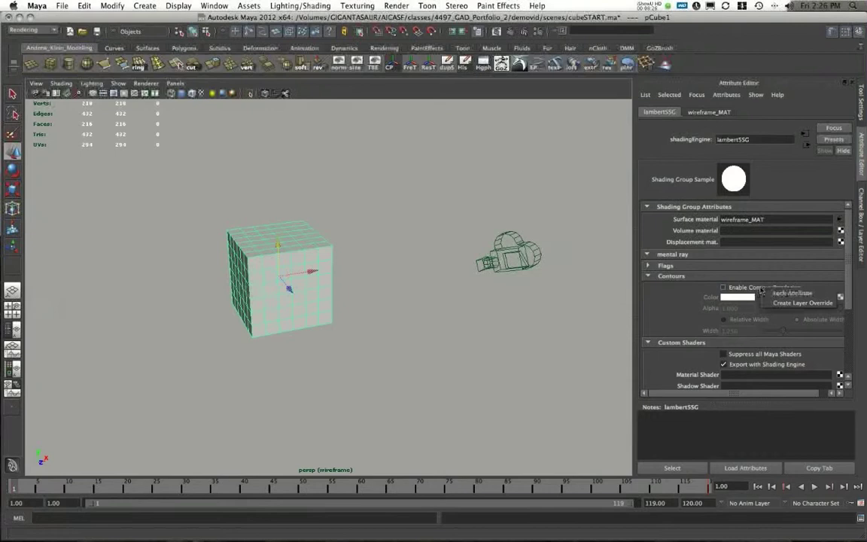
click(781, 303)
click(725, 288)
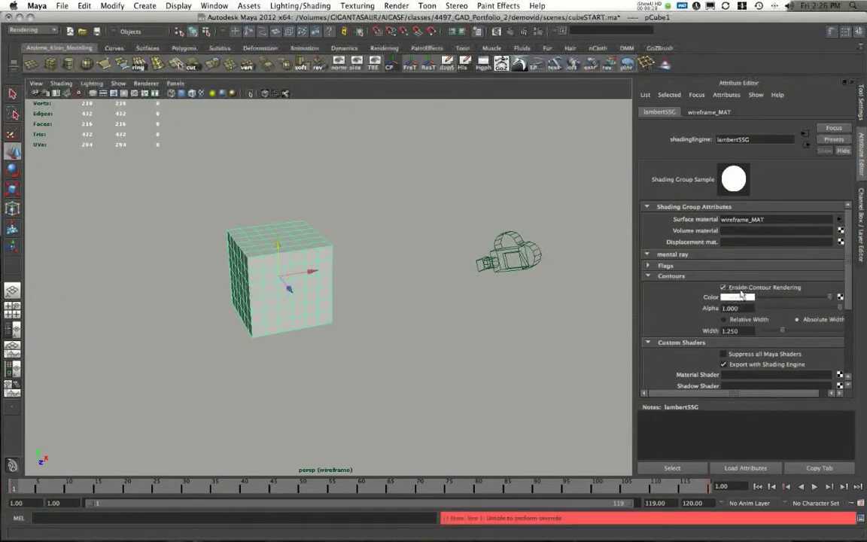
right_click(745, 290)
click(760, 302)
Set the shading group's contour color to black and its absolute width to 0.5
scroll(783, 317, down, 2)
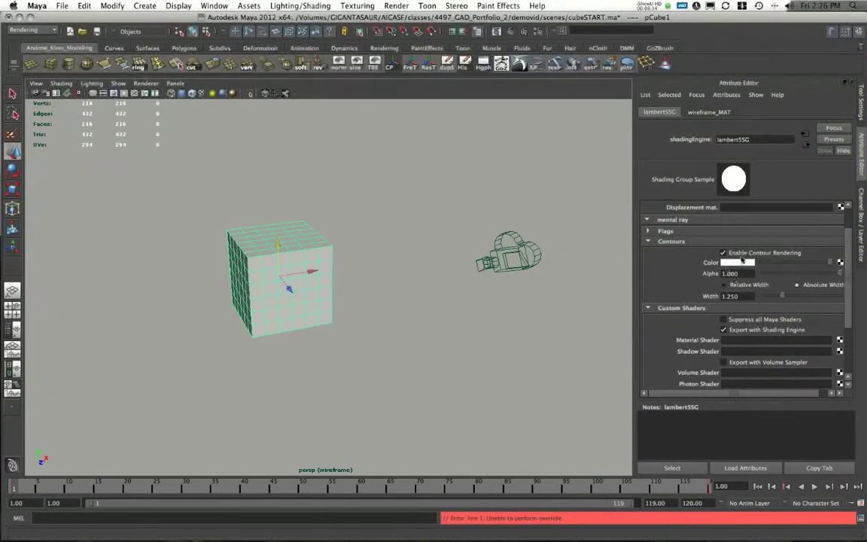
drag(783, 267, 624, 281)
text(0.5)
key(Return)
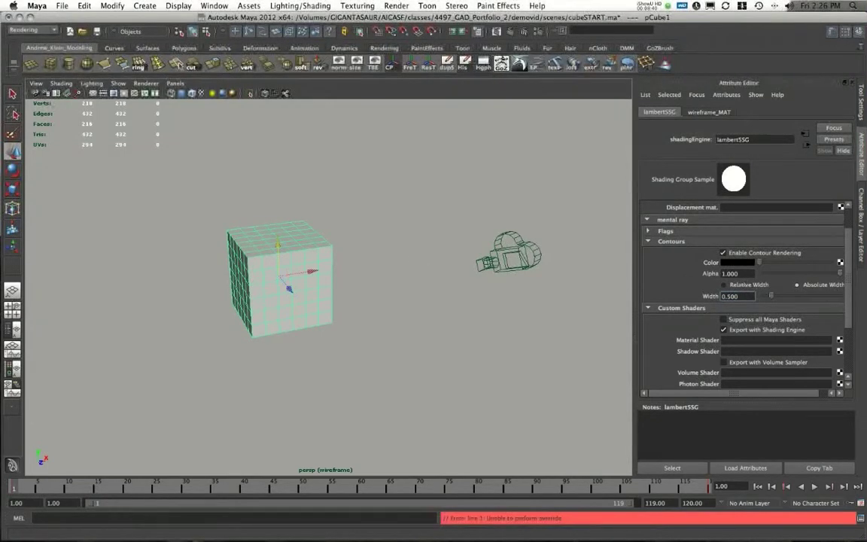
Render the contours in the Render View, show the render layers and render again to check the composite
key(super+grave)
drag(410, 116, 439, 99)
click(124, 121)
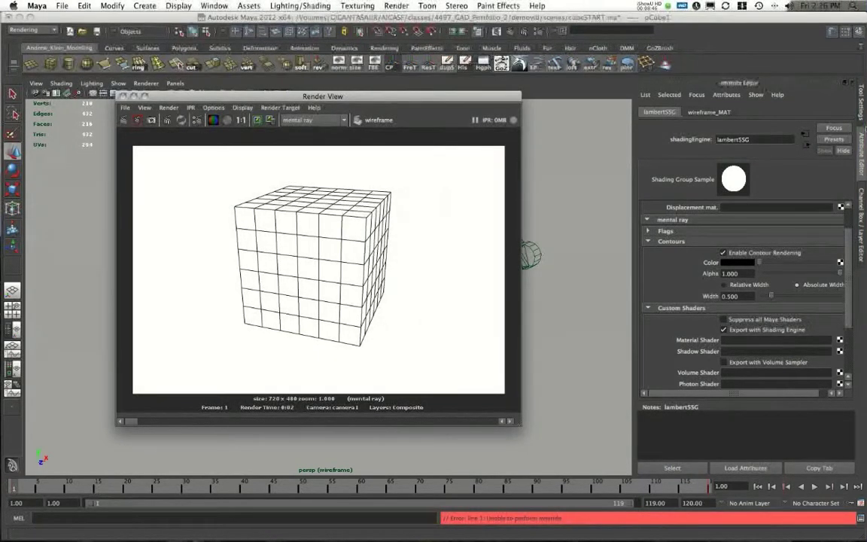
click(862, 203)
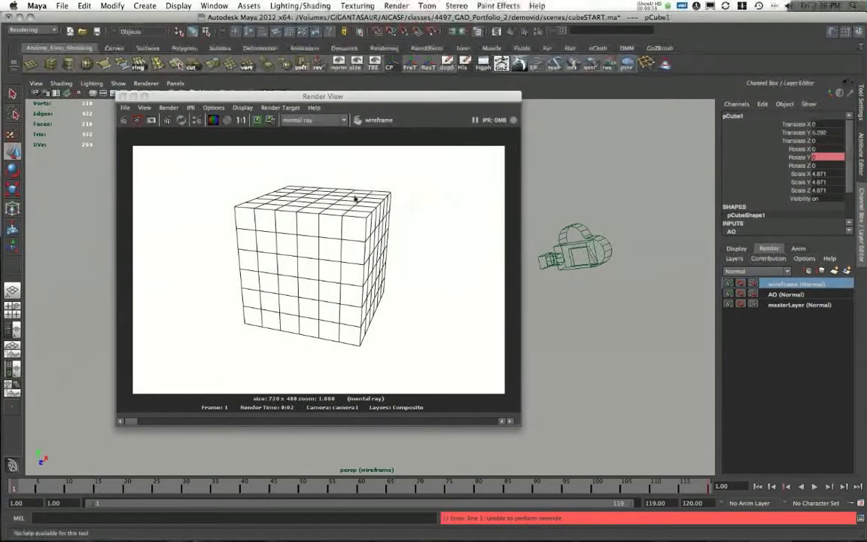
click(124, 122)
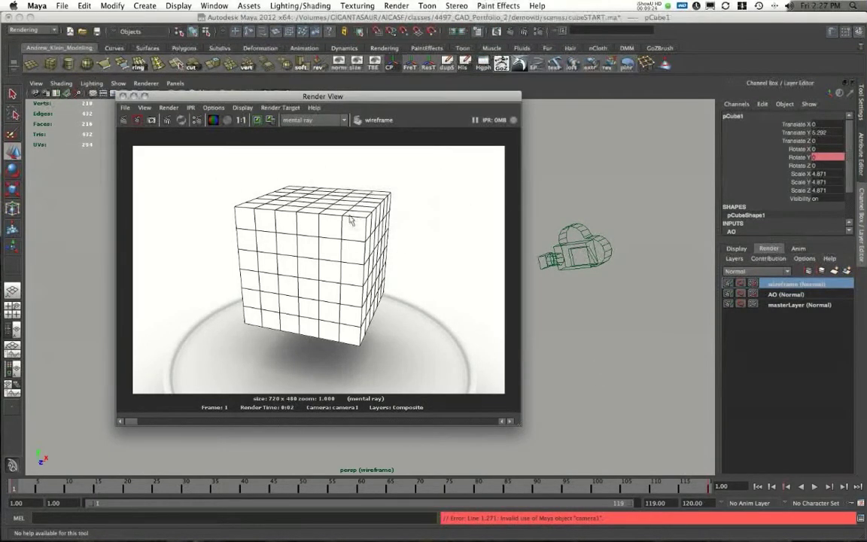
Close the Render View, deselect the cube and make masterLayer the active render layer
click(122, 96)
click(458, 164)
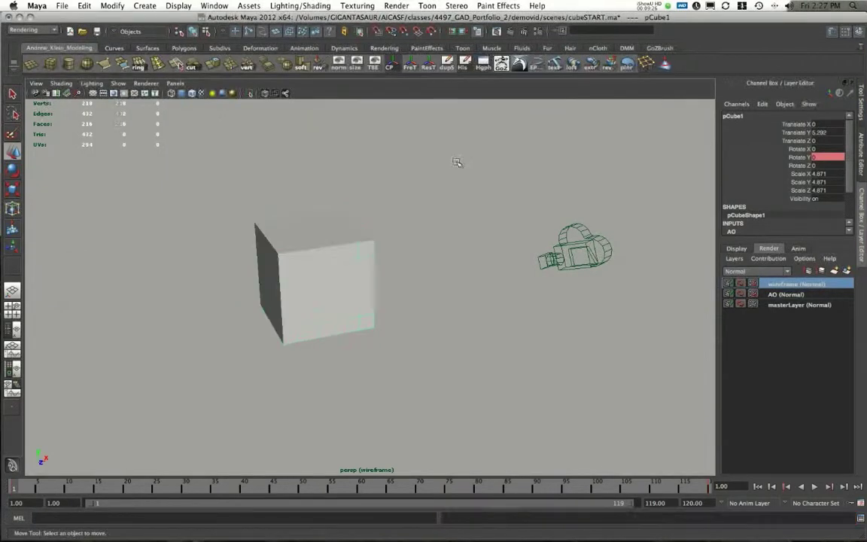
click(800, 305)
alt+drag(474, 236, 451, 232)
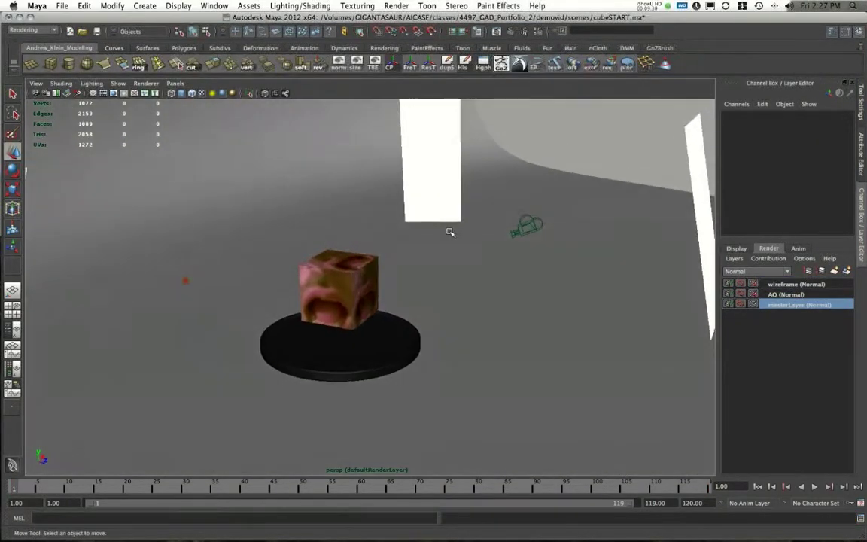
Open the mental ray batch render options and review the Verbosity Level choices, keeping Detailed Messages
click(388, 6)
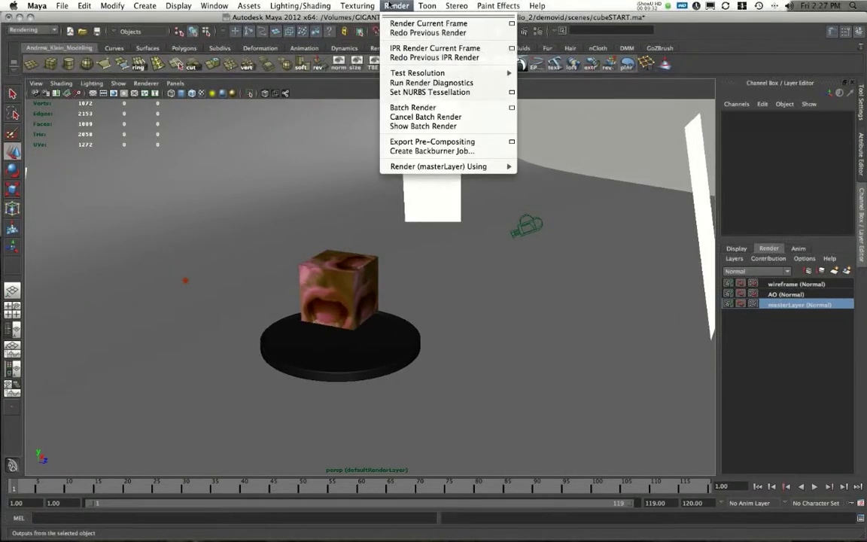
click(388, 6)
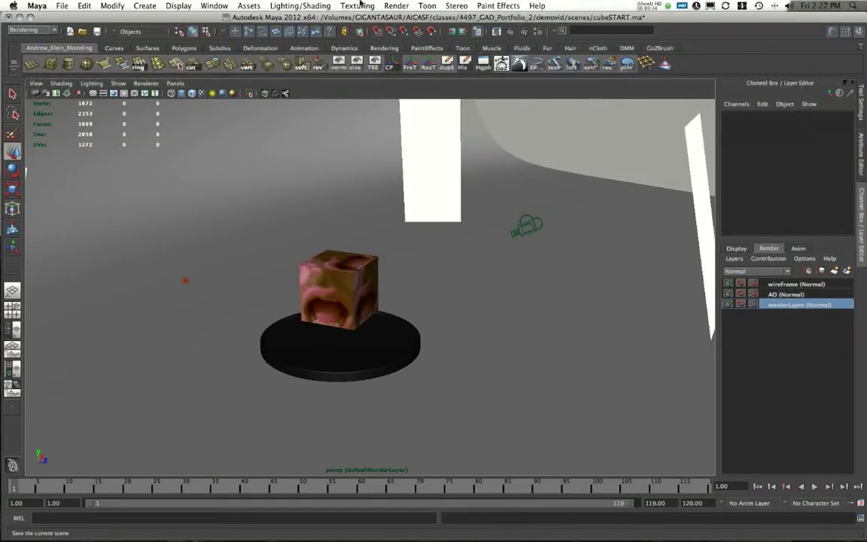
click(397, 6)
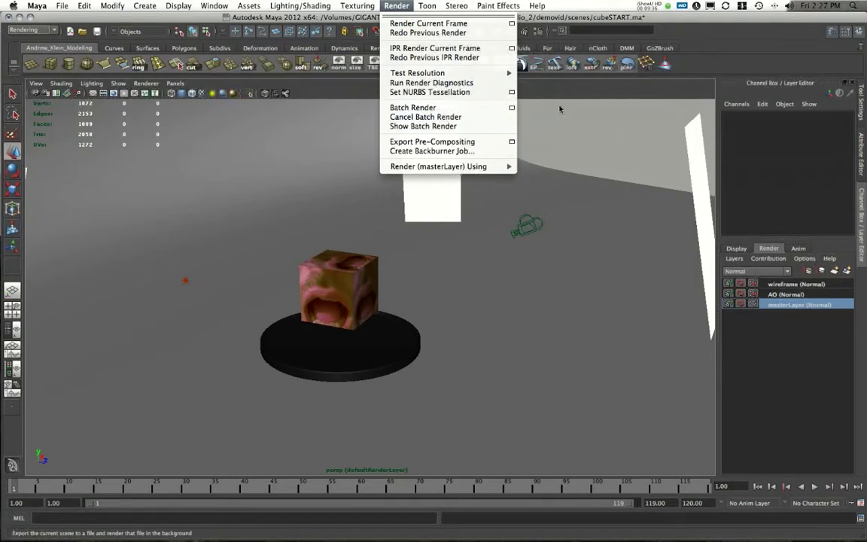
click(512, 109)
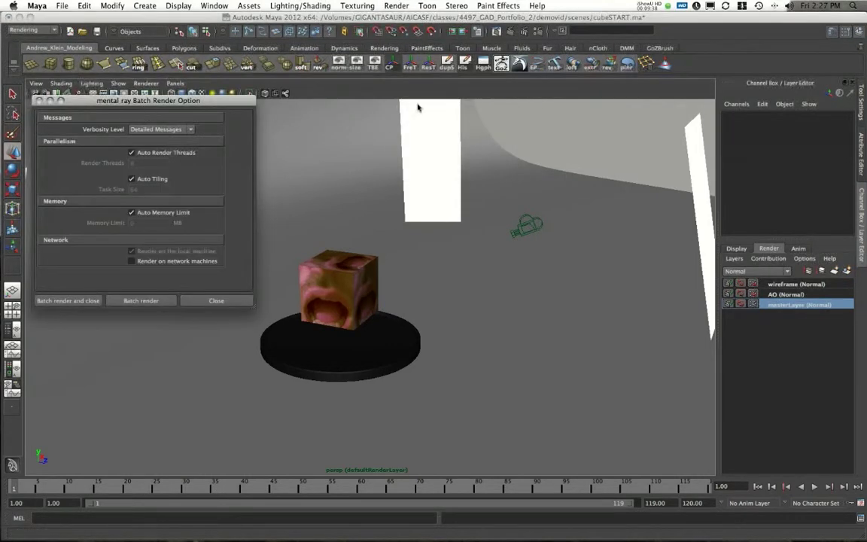
drag(189, 100, 458, 92)
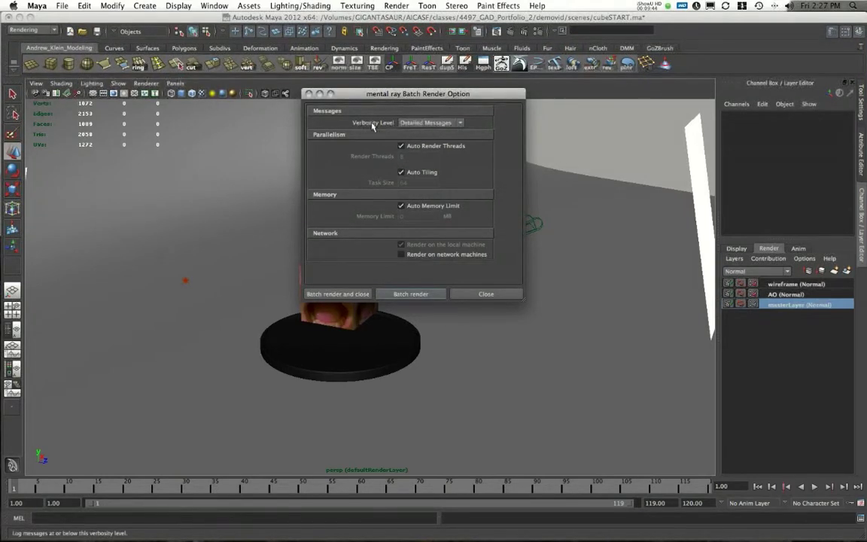
click(426, 123)
click(426, 171)
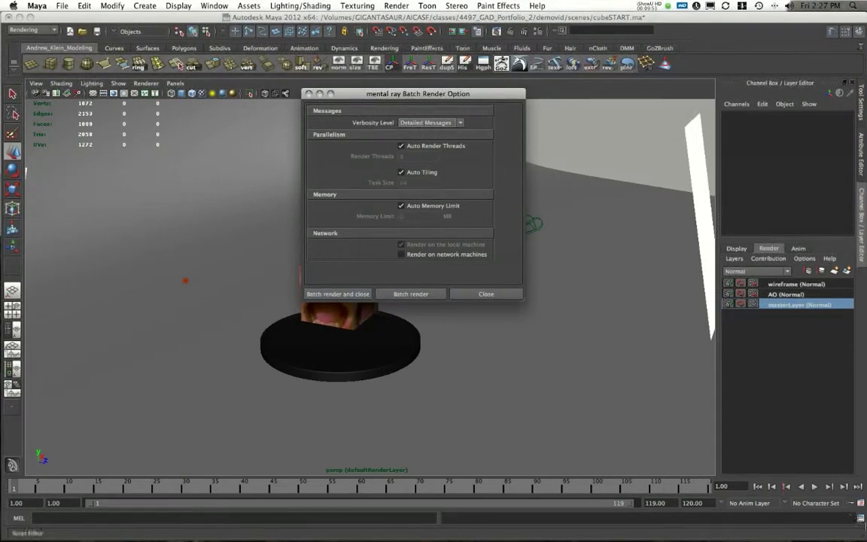
Examine the message log in the Script Editor, closing it and the batch render options without starting a batch render
click(860, 518)
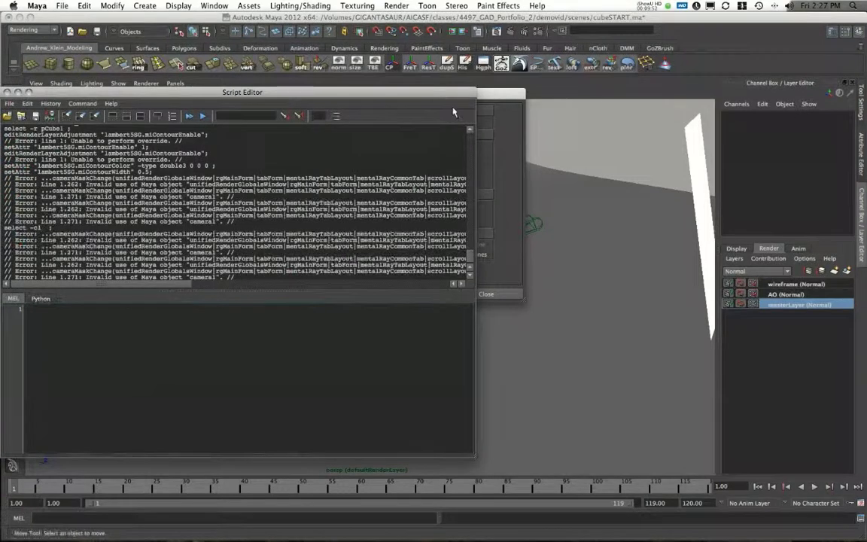
drag(413, 91, 817, 105)
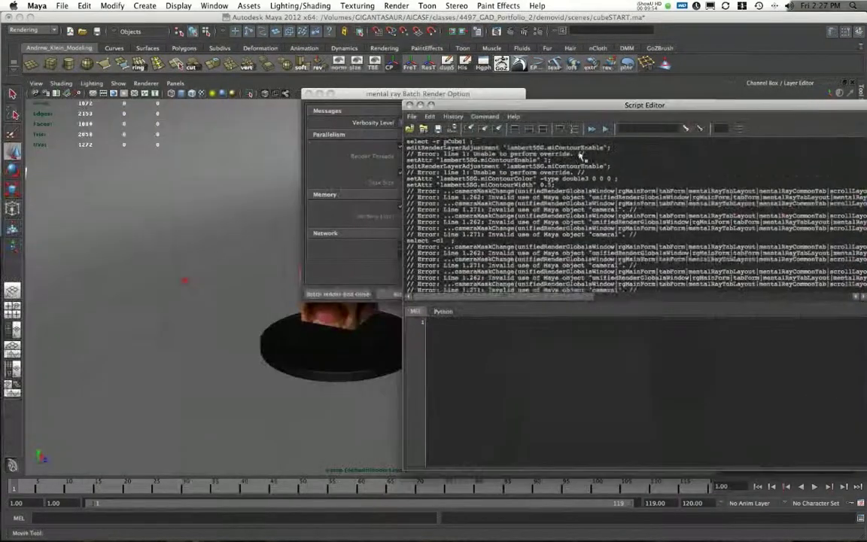
scroll(623, 247, down, 1)
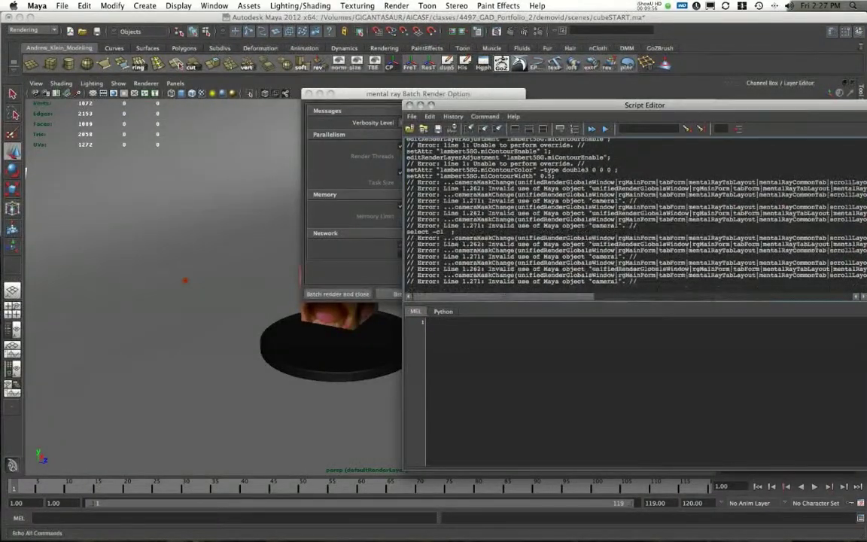
click(408, 106)
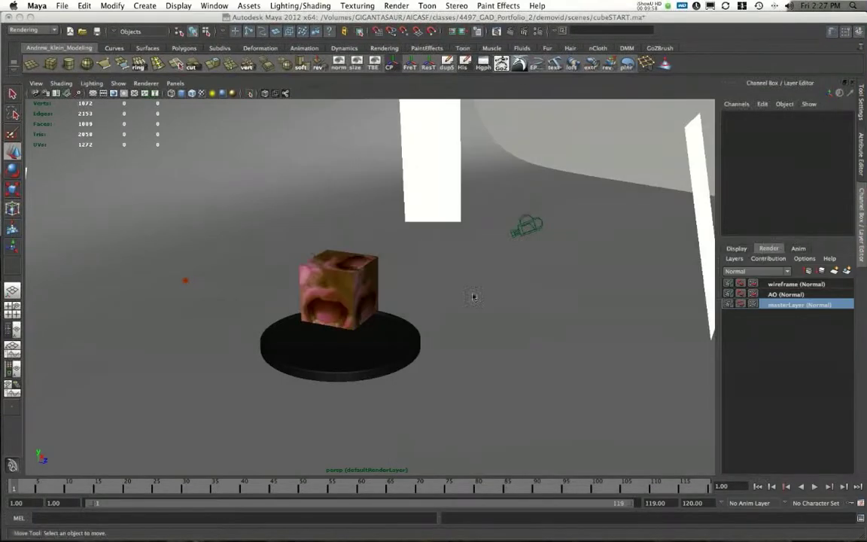
click(493, 294)
Switch to Finder and move the tmp folder inside the project's images folder to the trash
key(super+Tab)
drag(192, 94, 189, 77)
double_click(290, 165)
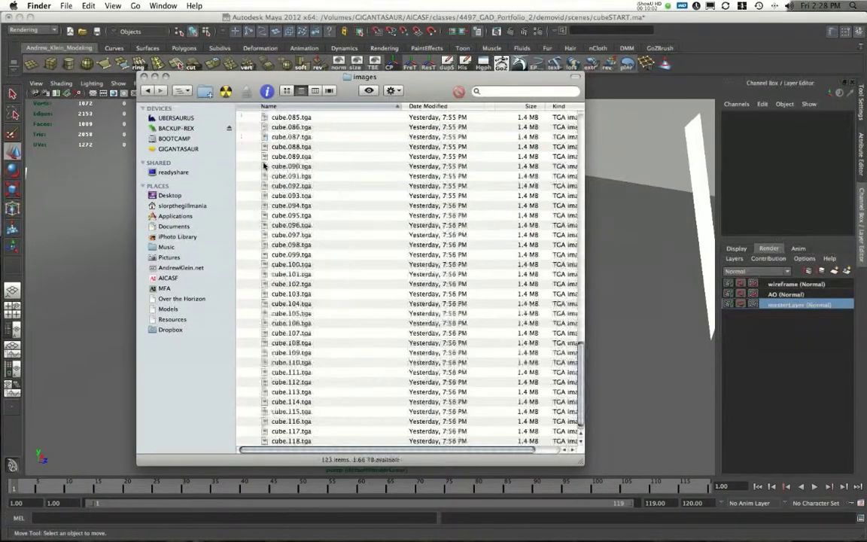
scroll(527, 329, up, 15)
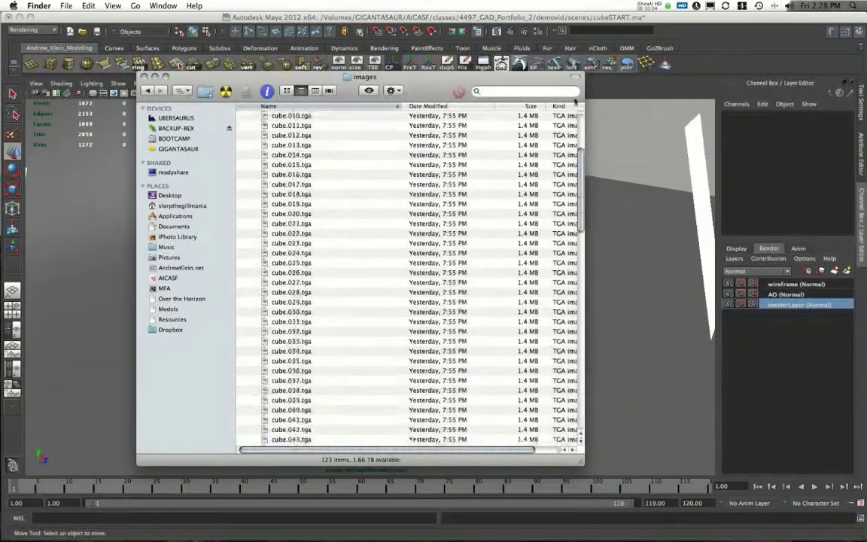
click(243, 144)
right_click(260, 136)
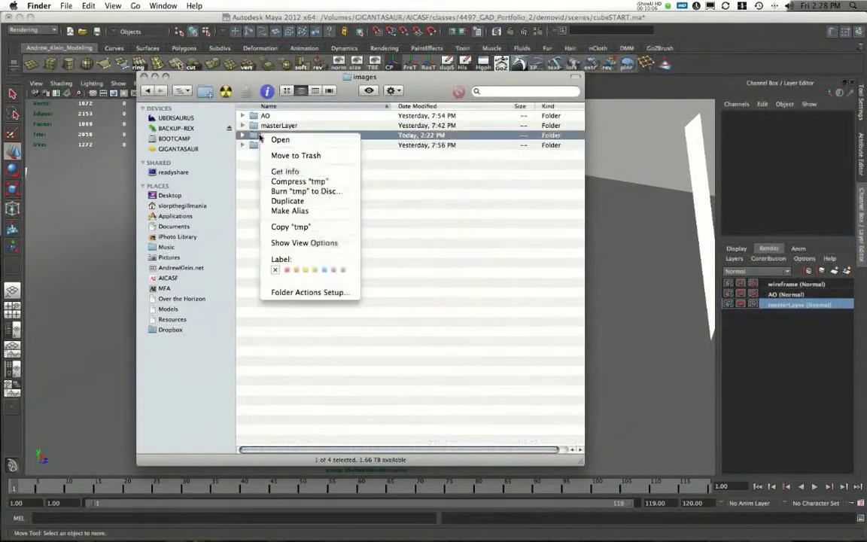
click(296, 155)
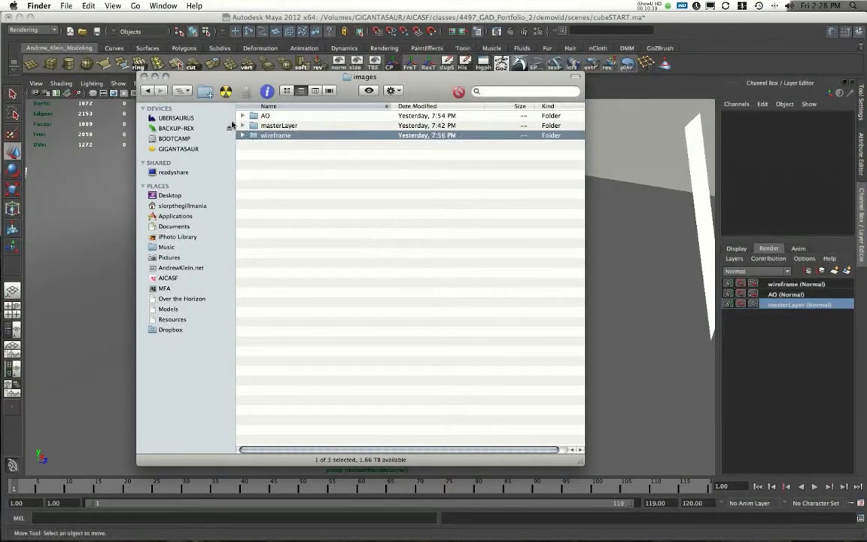
Preview several rendered frames in the masterLayer folder and collapse the folder
click(241, 126)
click(276, 135)
key(space)
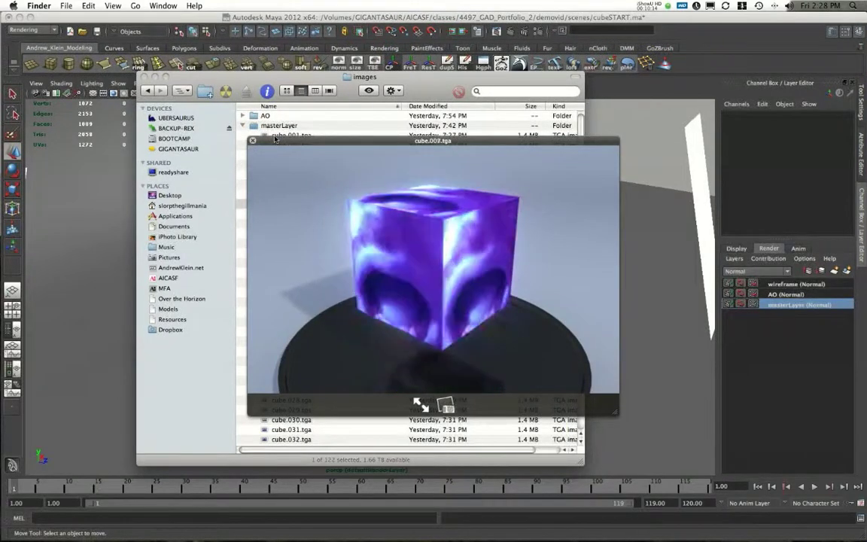
key(Down)
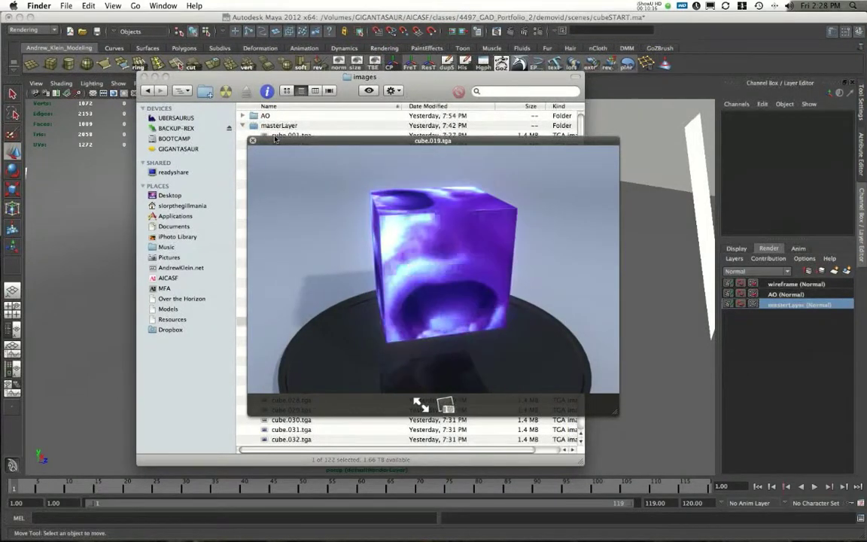
key(Down)
key(Down)
key(space)
click(242, 125)
Preview several ambient occlusion frames in the AO folder and collapse the folder
click(241, 117)
click(286, 126)
key(space)
key(Down)
key(Down)
key(Down)
key(space)
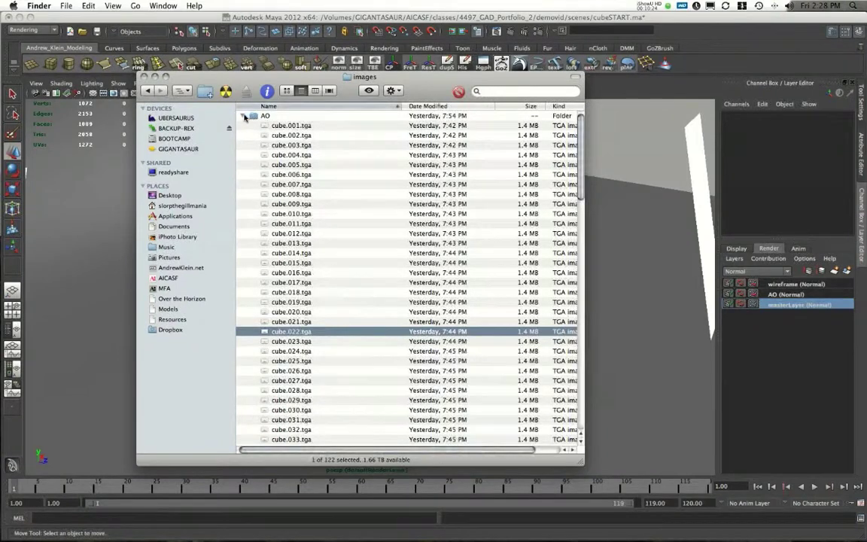
click(243, 116)
Preview the rendered frames in the wireframe folder, collapse it and put the Finder window away
click(243, 135)
click(275, 145)
key(space)
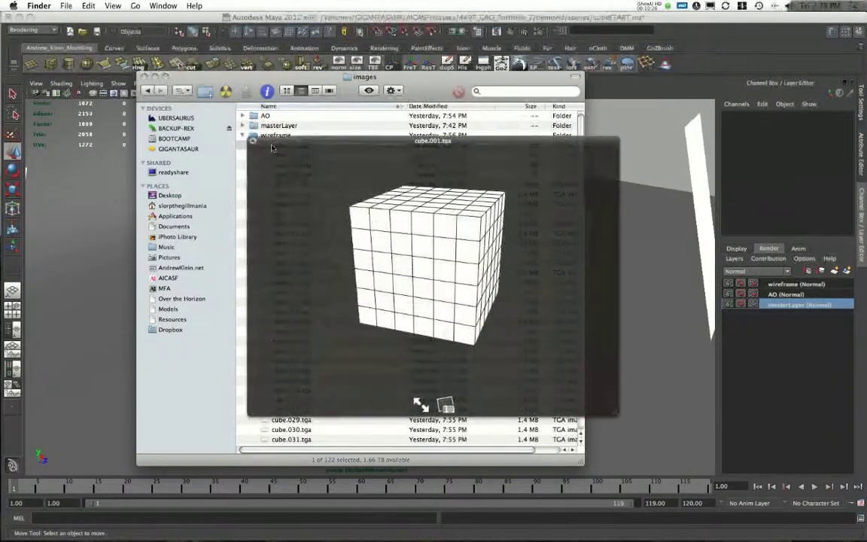
key(Down)
key(Down)
key(Down)
key(Down)
key(Down)
key(Down)
key(Down)
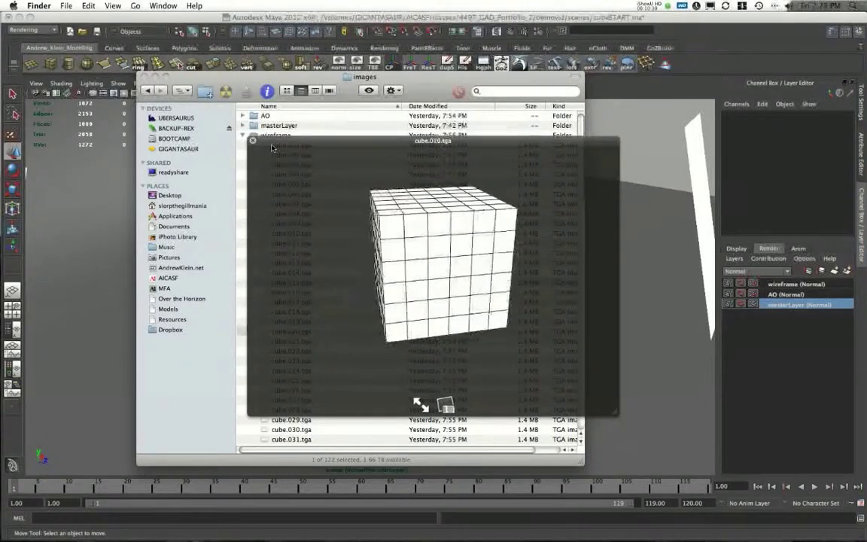
click(253, 140)
click(242, 134)
click(155, 76)
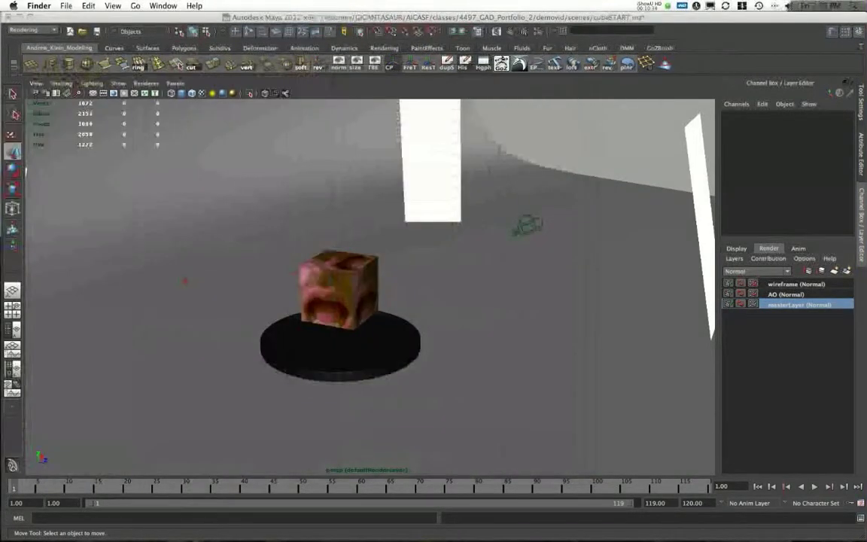
click(575, 159)
alt+drag(577, 190, 263, 273)
alt+right_drag(263, 273, 437, 373)
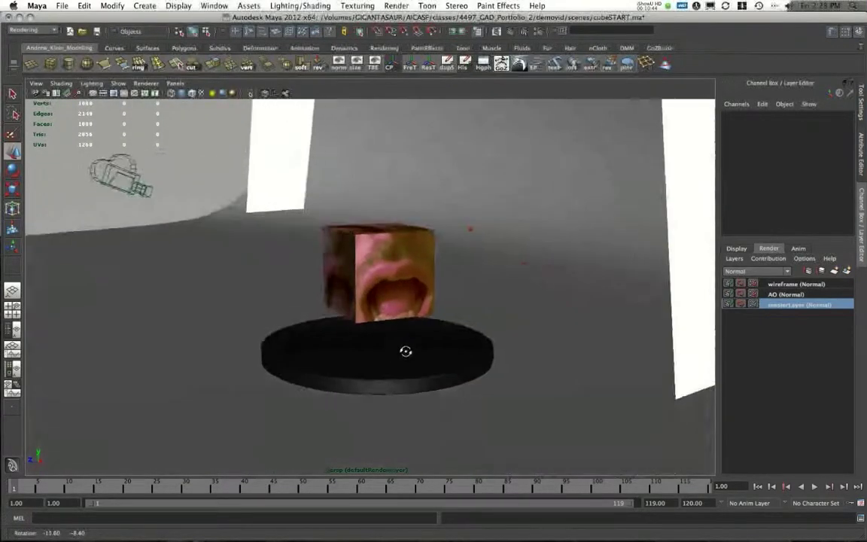